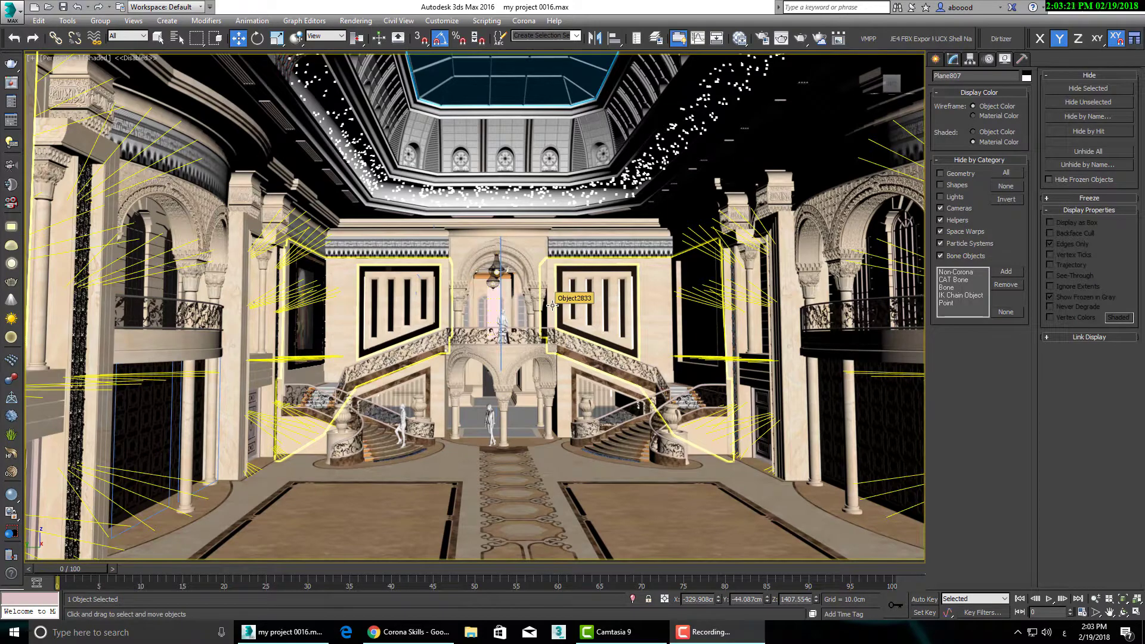
Try the central arch and staircase group, then select the ornate arch wall on the left.
{"action": "left_click", "coordinate": [535, 319]}
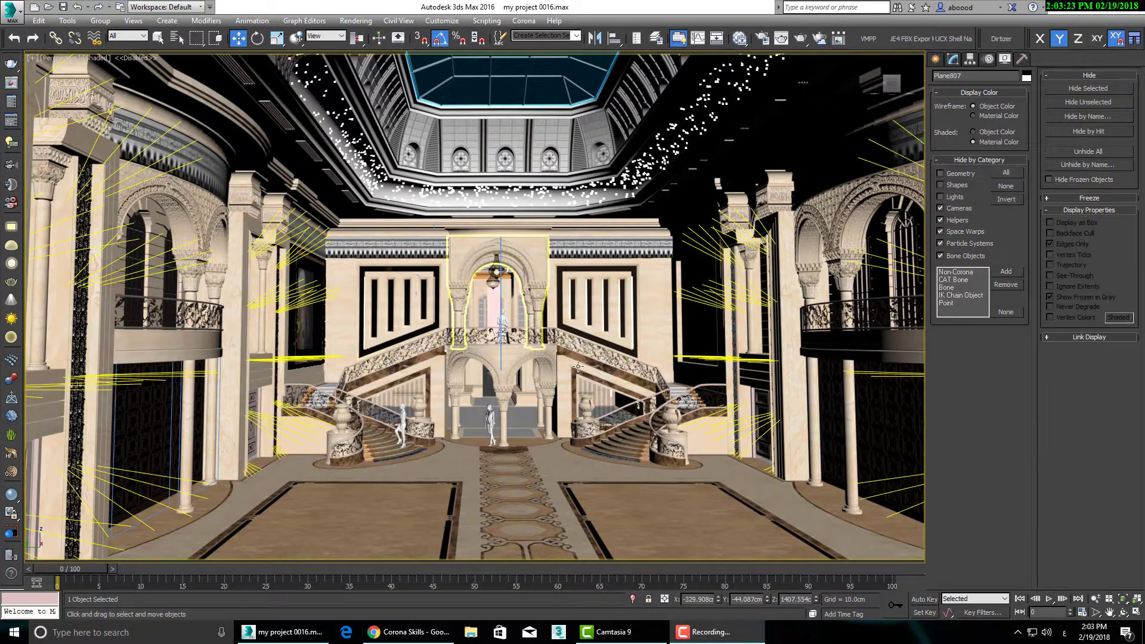
{"action": "left_click", "coordinate": [597, 386]}
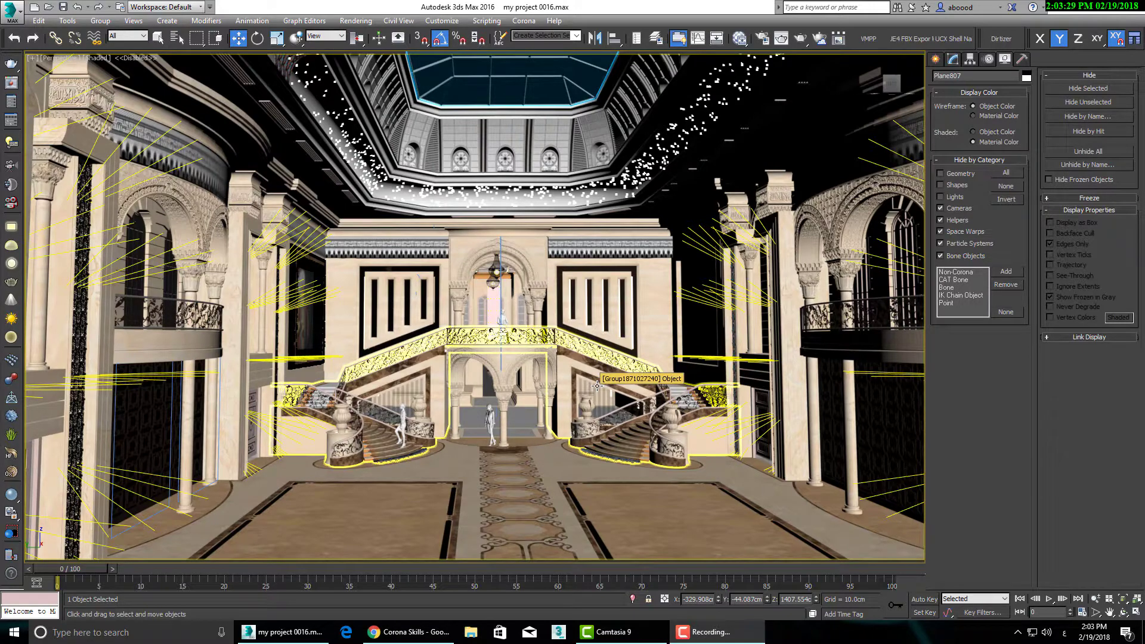
{"action": "key", "text": "ctrl+d"}
{"action": "left_click", "coordinate": [598, 386]}
{"action": "scroll", "coordinate": [538, 420], "scroll_direction": "up", "scroll_amount": 3}
{"action": "scroll", "coordinate": [519, 407], "scroll_direction": "up", "scroll_amount": 3}
{"action": "scroll", "coordinate": [491, 394], "scroll_direction": "up", "scroll_amount": 4}
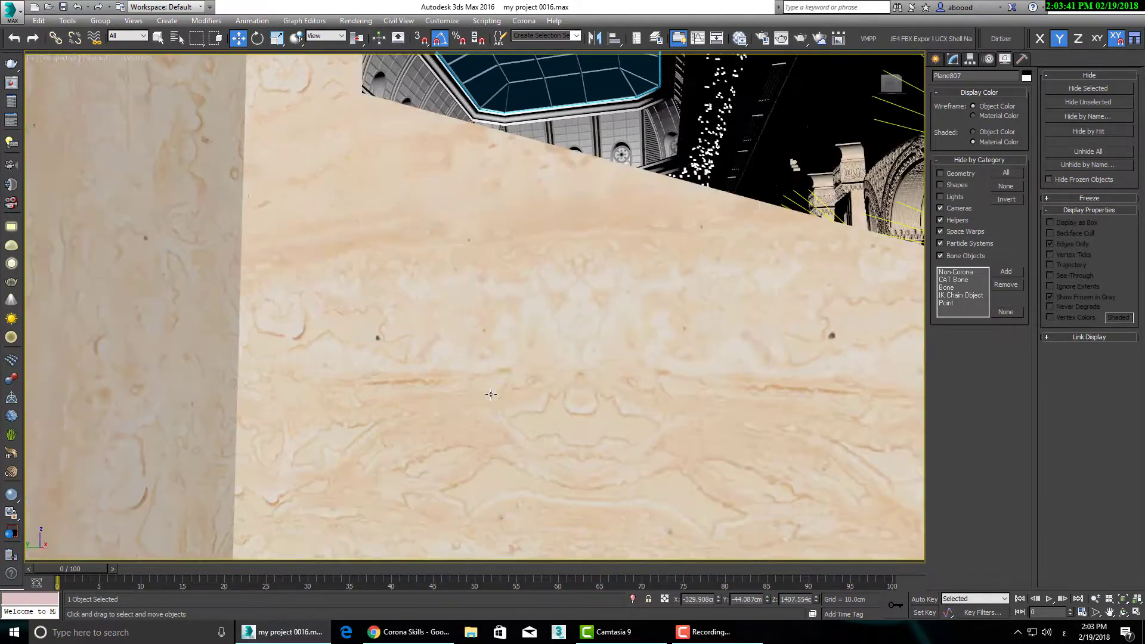
{"action": "scroll", "coordinate": [490, 394], "scroll_direction": "down", "scroll_amount": 3}
{"action": "scroll", "coordinate": [491, 393], "scroll_direction": "down", "scroll_amount": 3}
{"action": "scroll", "coordinate": [501, 392], "scroll_direction": "down", "scroll_amount": 4}
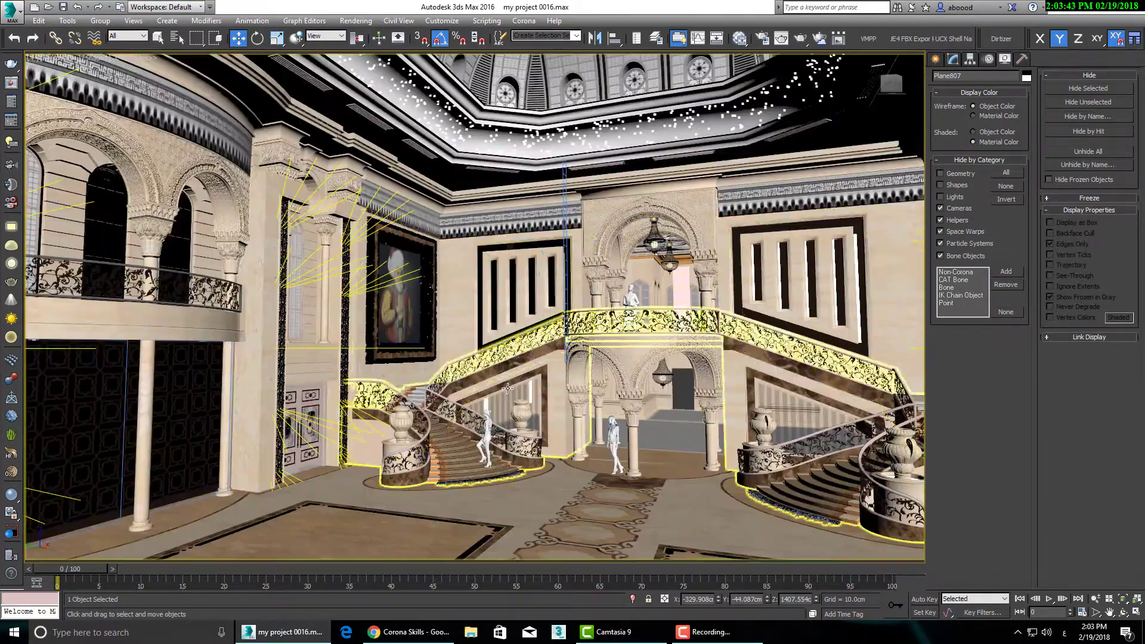
{"action": "middle_click_drag", "start_coordinate": [508, 389], "coordinate": [489, 386], "text": "alt"}
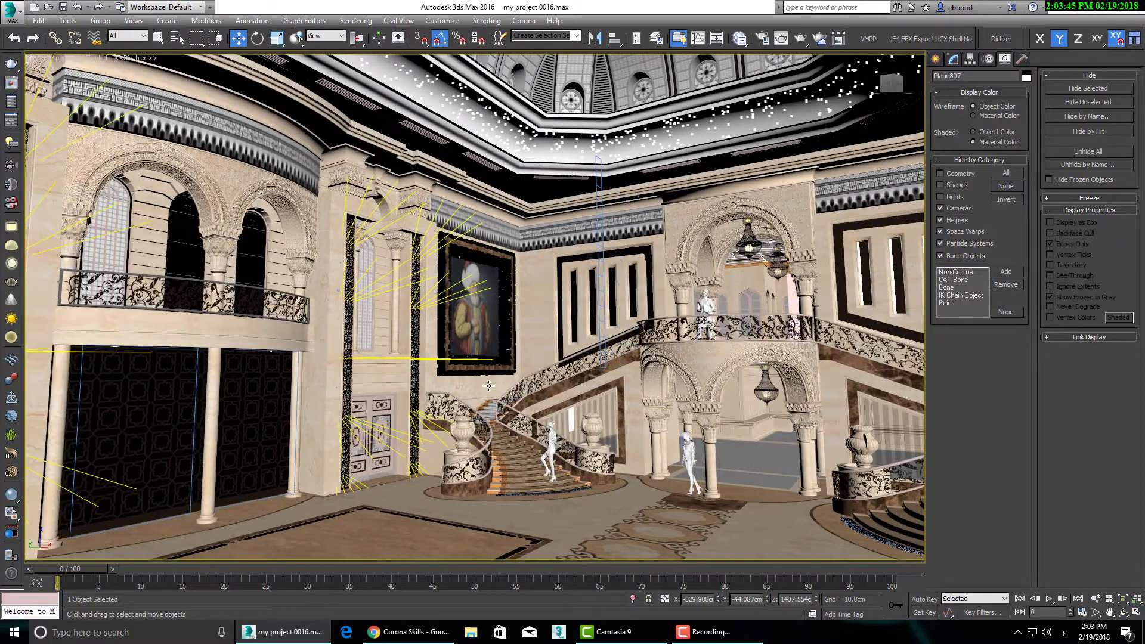
{"action": "scroll", "coordinate": [487, 388], "scroll_direction": "up", "scroll_amount": 2}
{"action": "scroll", "coordinate": [356, 295], "scroll_direction": "up", "scroll_amount": 2}
{"action": "left_click", "coordinate": [273, 210]}
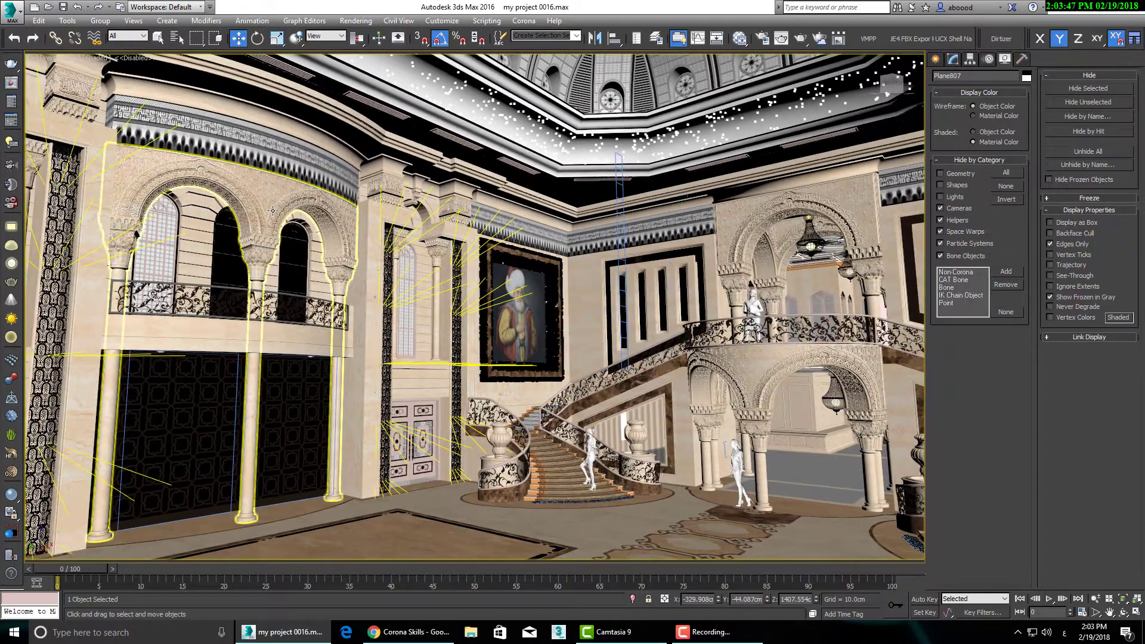
{"action": "key", "text": "alt+q"}
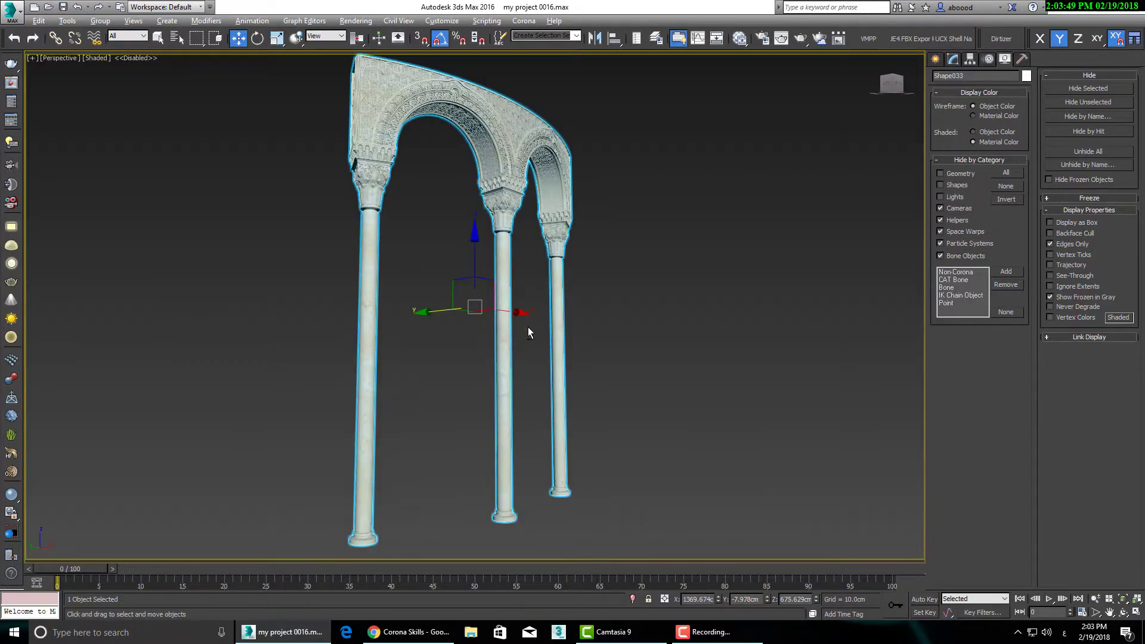
{"action": "mouse_move", "coordinate": [528, 327]}
{"action": "middle_mouse_down", "text": "alt"}
{"action": "mouse_move", "coordinate": [427, 333]}
{"action": "mouse_move", "coordinate": [462, 323]}
{"action": "middle_mouse_up", "text": "alt"}
{"action": "scroll", "coordinate": [462, 325], "scroll_direction": "up", "scroll_amount": 1}
{"action": "scroll", "coordinate": [484, 313], "scroll_direction": "up", "scroll_amount": 3}
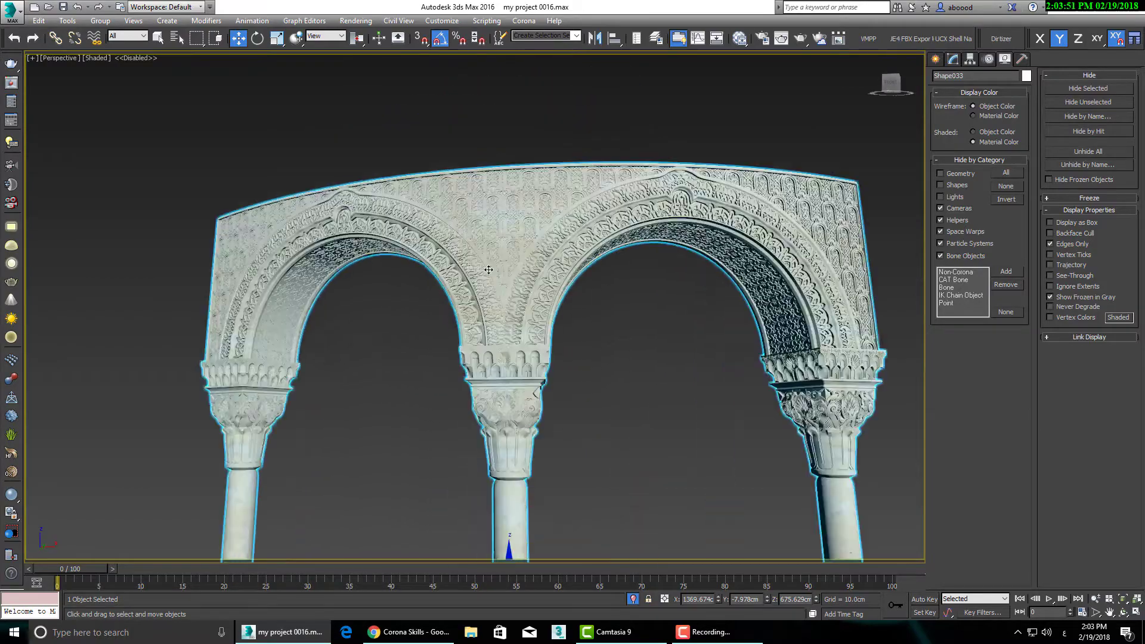
{"action": "scroll", "coordinate": [520, 305], "scroll_direction": "up", "scroll_amount": 1}
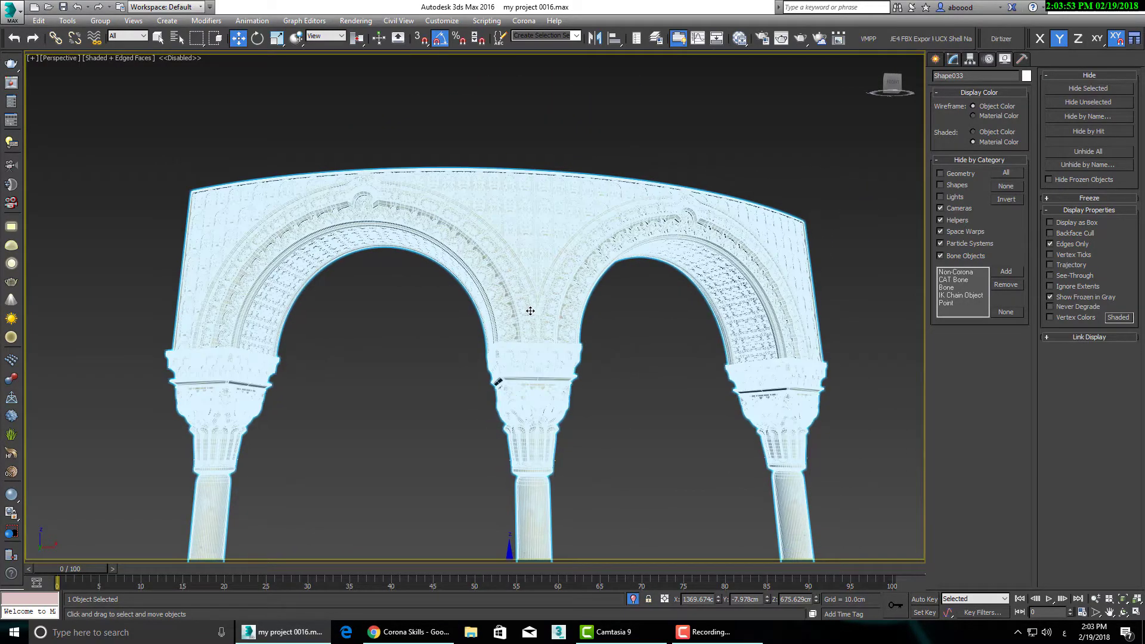
{"action": "scroll", "coordinate": [529, 311], "scroll_direction": "up", "scroll_amount": 2}
{"action": "scroll", "coordinate": [573, 349], "scroll_direction": "up", "scroll_amount": 2}
{"action": "scroll", "coordinate": [594, 364], "scroll_direction": "up", "scroll_amount": 1}
{"action": "scroll", "coordinate": [603, 387], "scroll_direction": "up", "scroll_amount": 1}
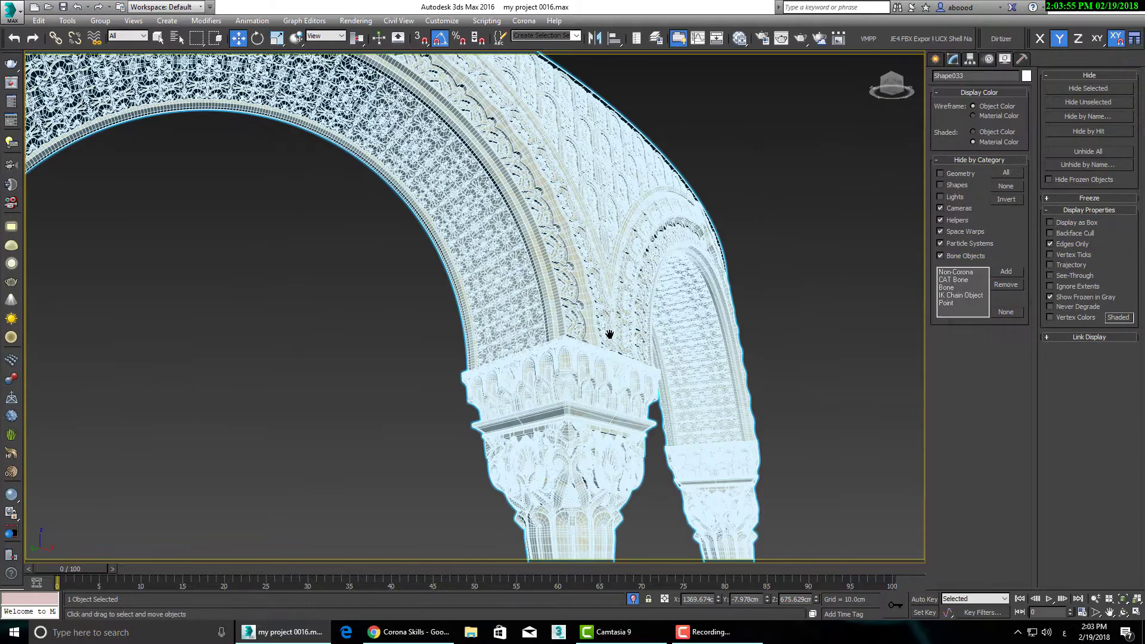
{"action": "scroll", "coordinate": [611, 335], "scroll_direction": "up", "scroll_amount": 1}
{"action": "scroll", "coordinate": [593, 340], "scroll_direction": "up", "scroll_amount": 1}
{"action": "middle_click_drag", "start_coordinate": [591, 312], "coordinate": [560, 371], "text": "alt"}
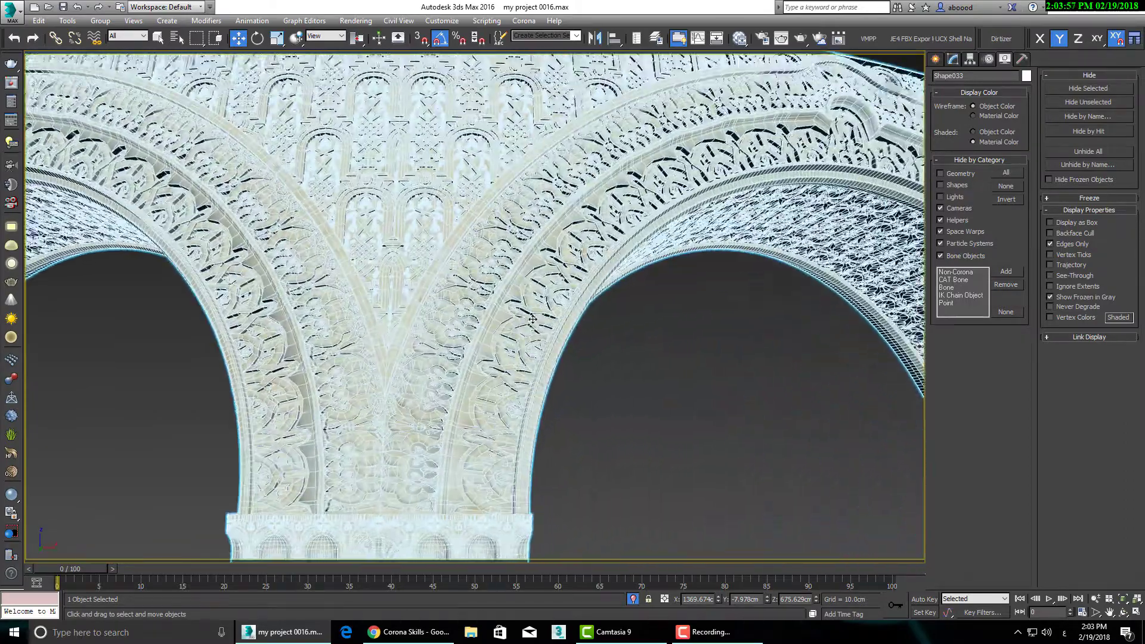
{"action": "scroll", "coordinate": [572, 445], "scroll_direction": "up", "scroll_amount": 2}
{"action": "scroll", "coordinate": [573, 445], "scroll_direction": "down", "scroll_amount": 2}
{"action": "middle_click_drag", "start_coordinate": [573, 430], "coordinate": [576, 332], "text": "alt"}
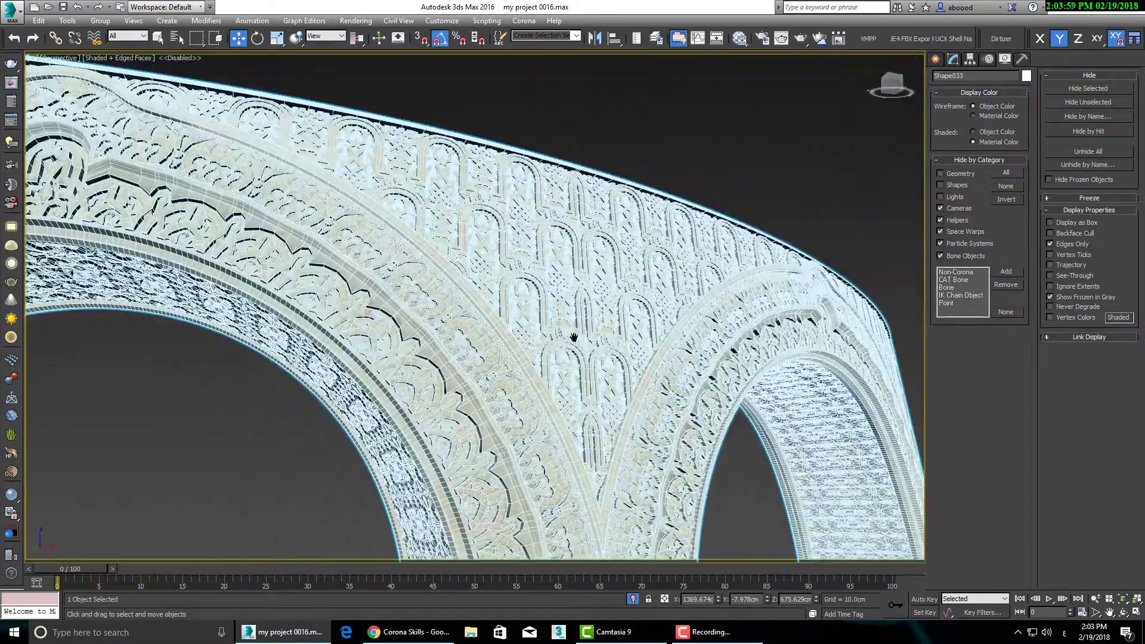
{"action": "right_click", "coordinate": [583, 276]}
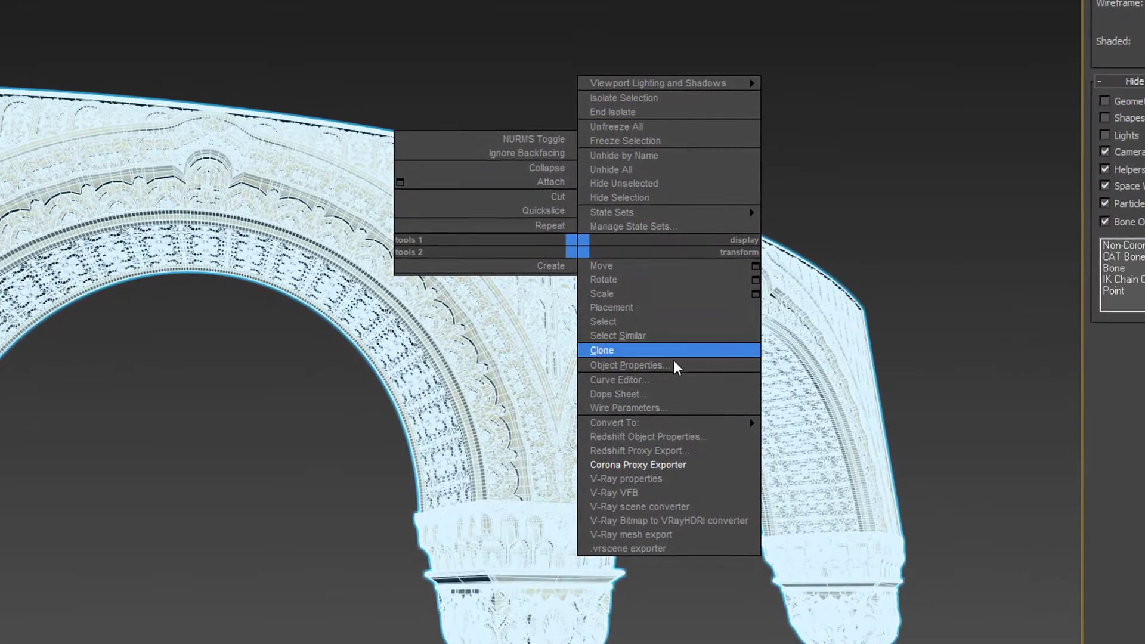
{"action": "left_click", "coordinate": [645, 366]}
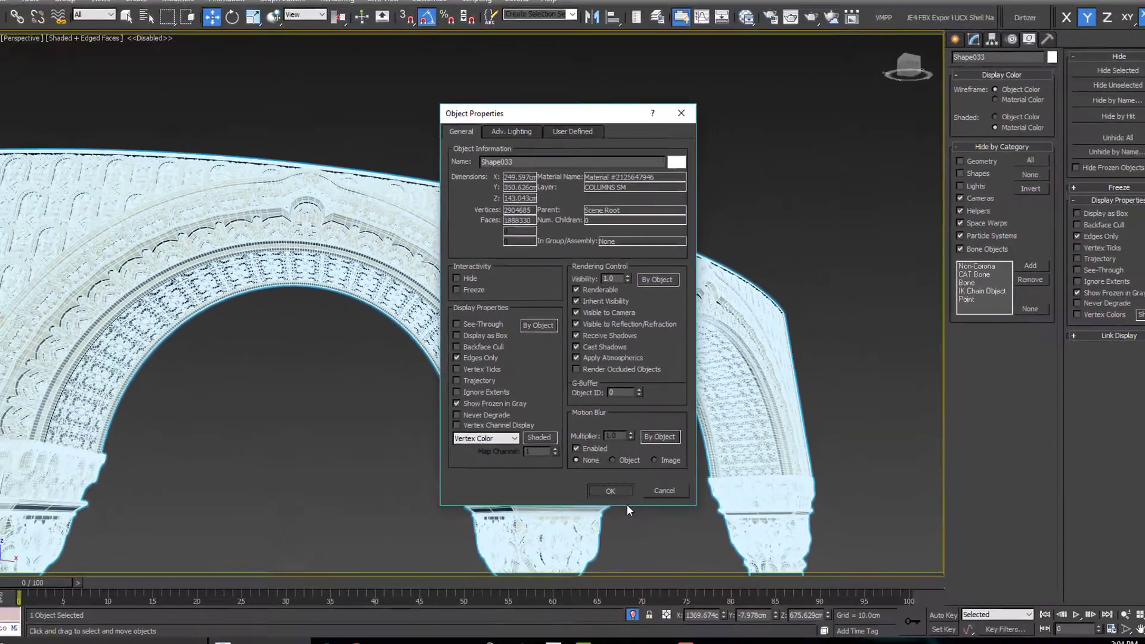
{"action": "left_click", "coordinate": [616, 490]}
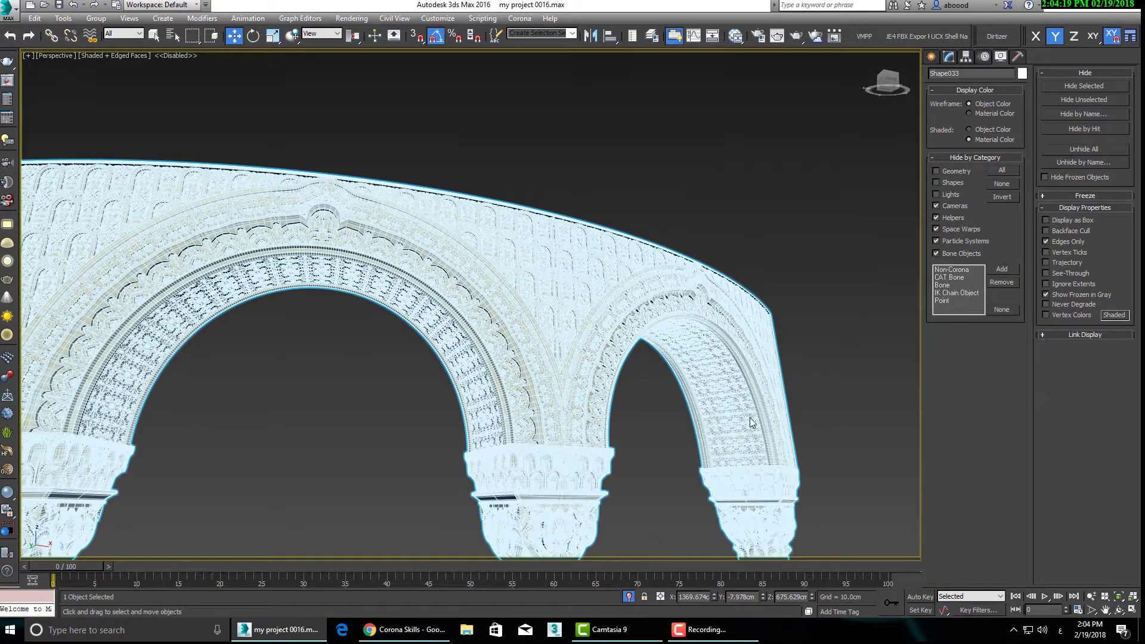
Restore the hall, select the upper right arch, and isolate it, briefly toggling edged faces.
{"action": "left_click", "coordinate": [630, 596]}
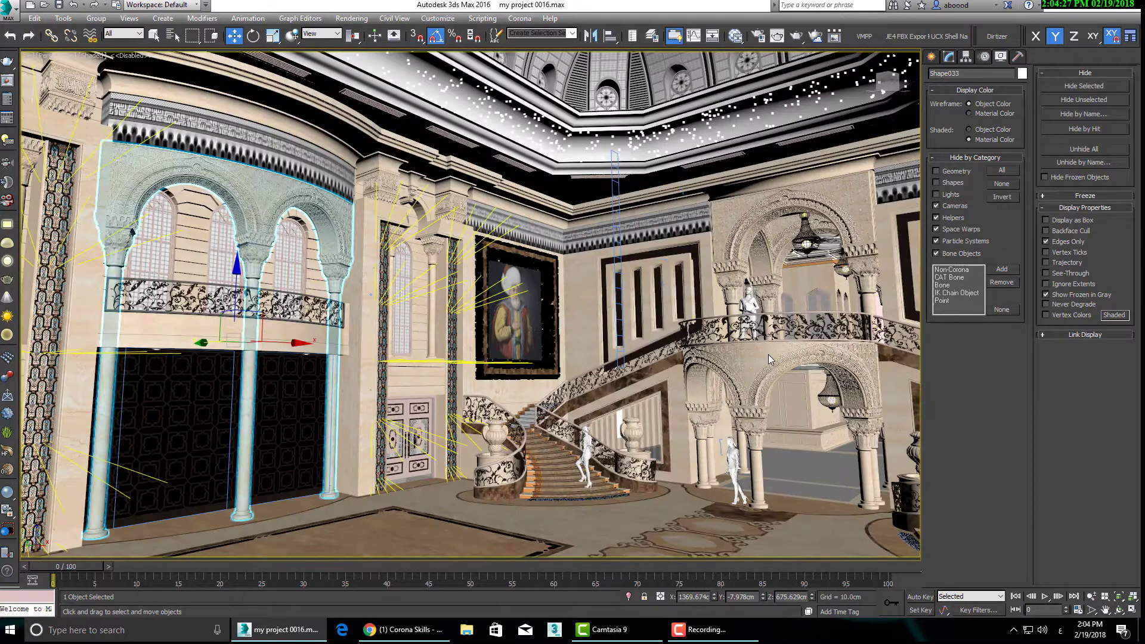
{"action": "left_click", "coordinate": [733, 234]}
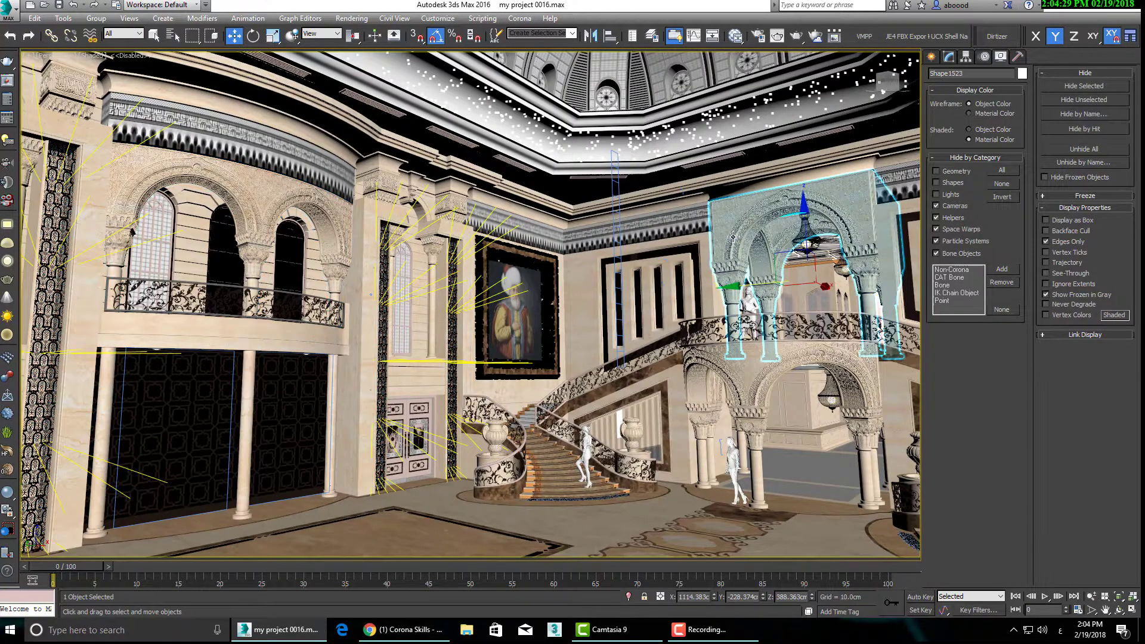
{"action": "left_click", "coordinate": [630, 597]}
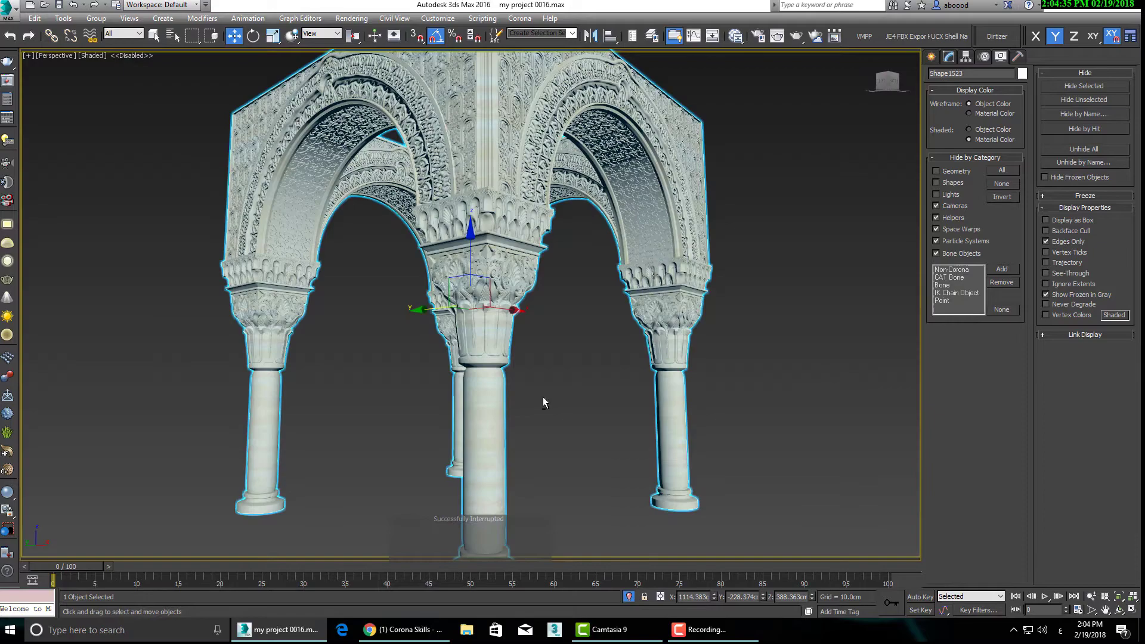
{"action": "mouse_move", "coordinate": [543, 396]}
{"action": "middle_mouse_down", "text": "alt"}
{"action": "mouse_move", "coordinate": [417, 389]}
{"action": "mouse_move", "coordinate": [391, 336]}
{"action": "mouse_move", "coordinate": [505, 279]}
{"action": "middle_mouse_up", "text": "alt"}
{"action": "key", "text": "F4"}
{"action": "scroll", "coordinate": [391, 335], "scroll_direction": "up", "scroll_amount": 5}
{"action": "key", "text": "F4"}
Review the arch's Object Properties, then pan to frame the whole arch structure.
{"action": "right_click", "coordinate": [526, 202]}
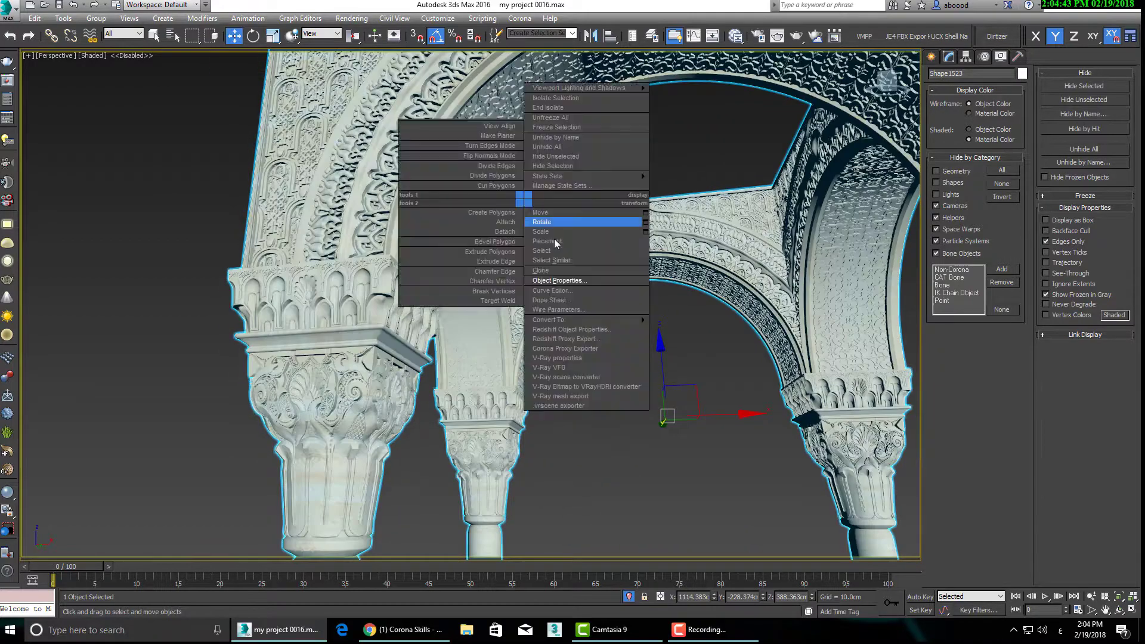
{"action": "left_click", "coordinate": [557, 279]}
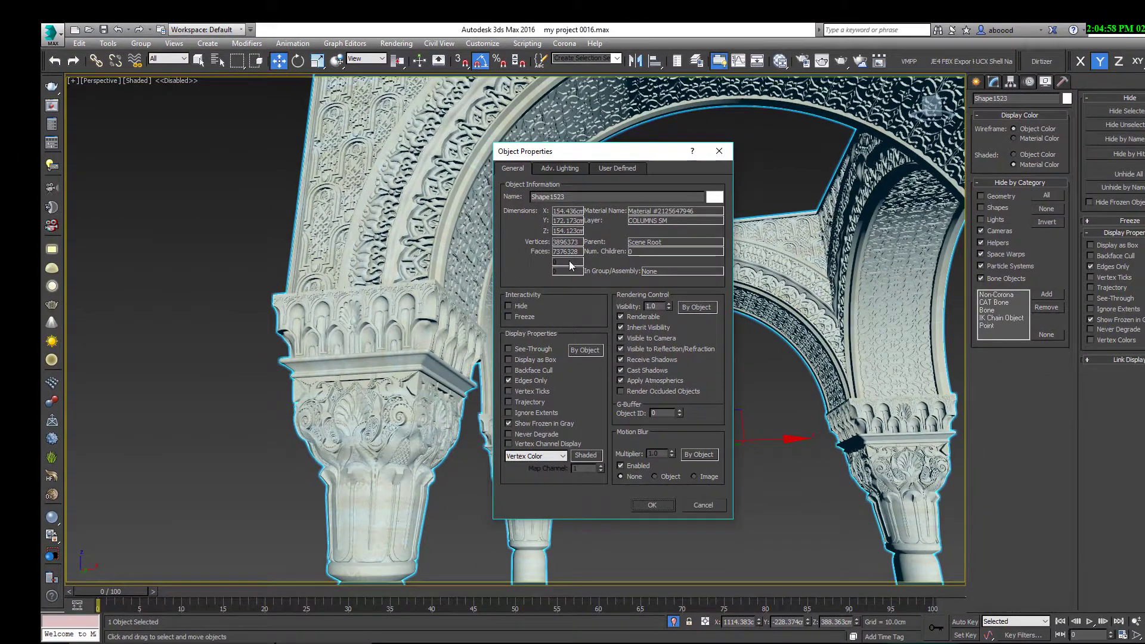
{"action": "left_click", "coordinate": [719, 152]}
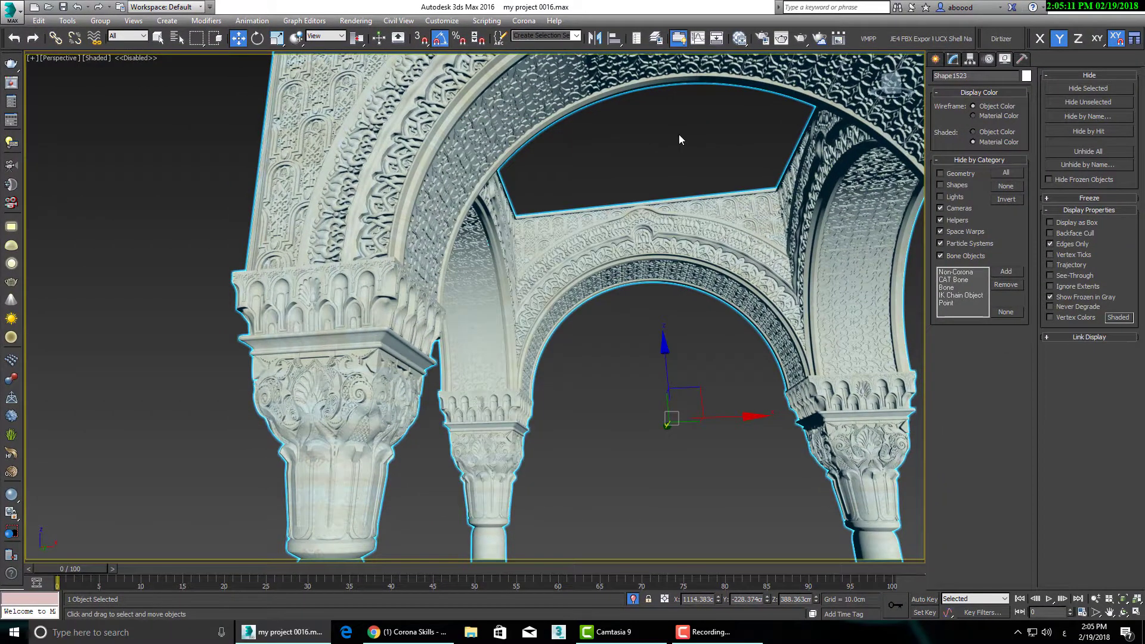
{"action": "mouse_move", "coordinate": [674, 141]}
{"action": "middle_mouse_down"}
{"action": "mouse_move", "coordinate": [603, 246]}
{"action": "mouse_move", "coordinate": [658, 253]}
{"action": "middle_mouse_up"}
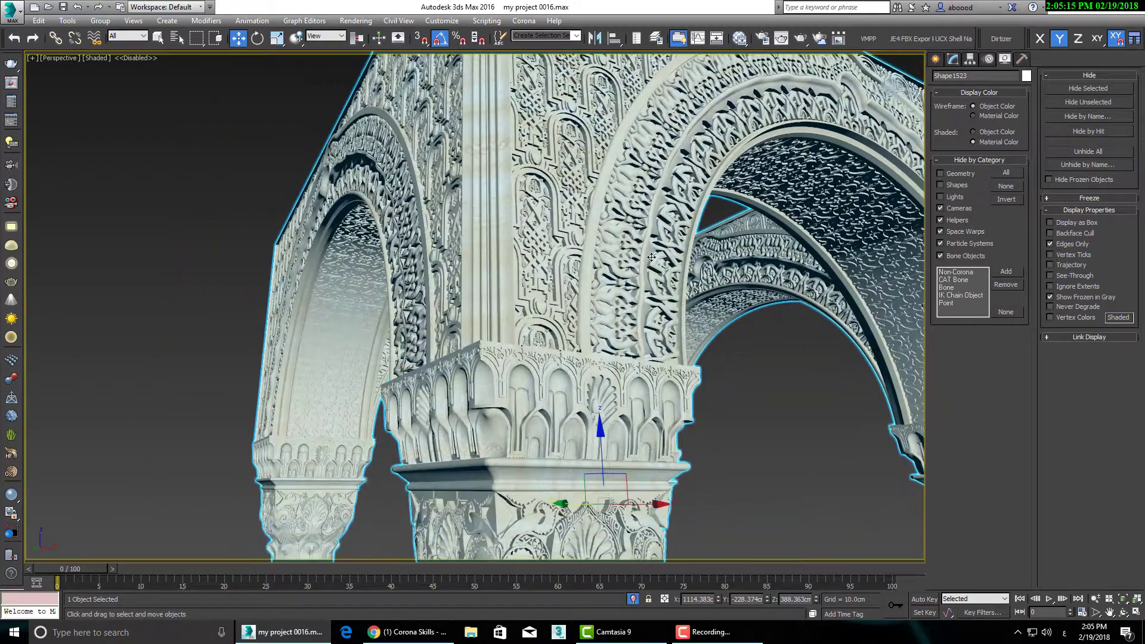
{"action": "scroll", "coordinate": [658, 260], "scroll_direction": "down", "scroll_amount": 3}
{"action": "mouse_move", "coordinate": [663, 282]}
{"action": "middle_mouse_down"}
{"action": "mouse_move", "coordinate": [588, 276]}
{"action": "mouse_move", "coordinate": [484, 289]}
{"action": "mouse_move", "coordinate": [527, 186]}
{"action": "middle_mouse_up"}
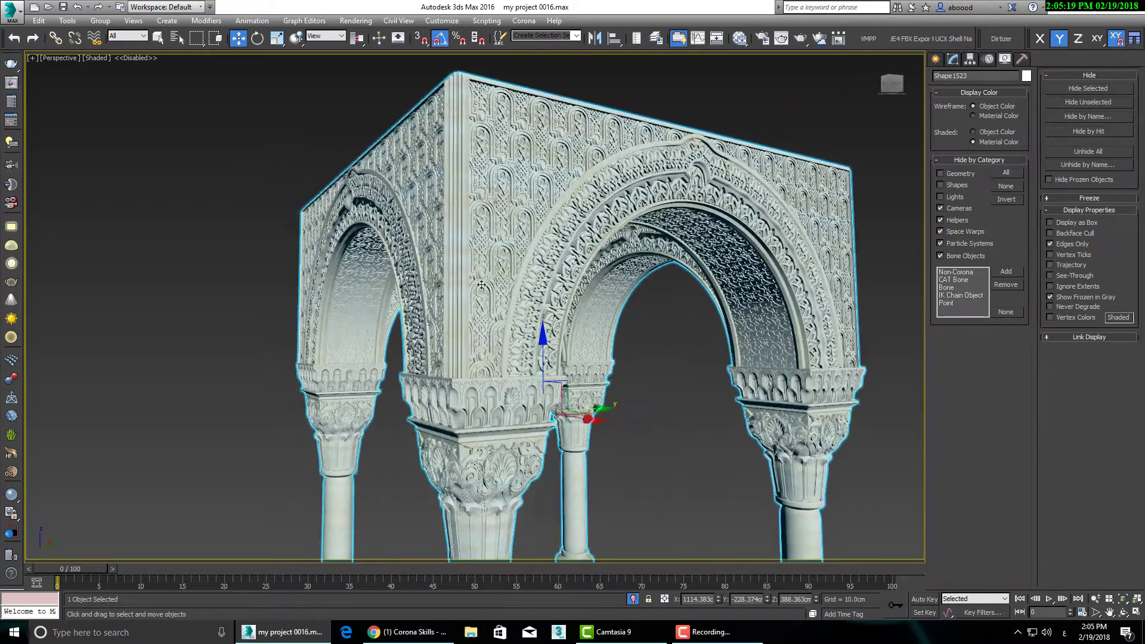
Launch Corona Proxy Exporter from the arch's right-click quad menu.
{"action": "right_click", "coordinate": [526, 186]}
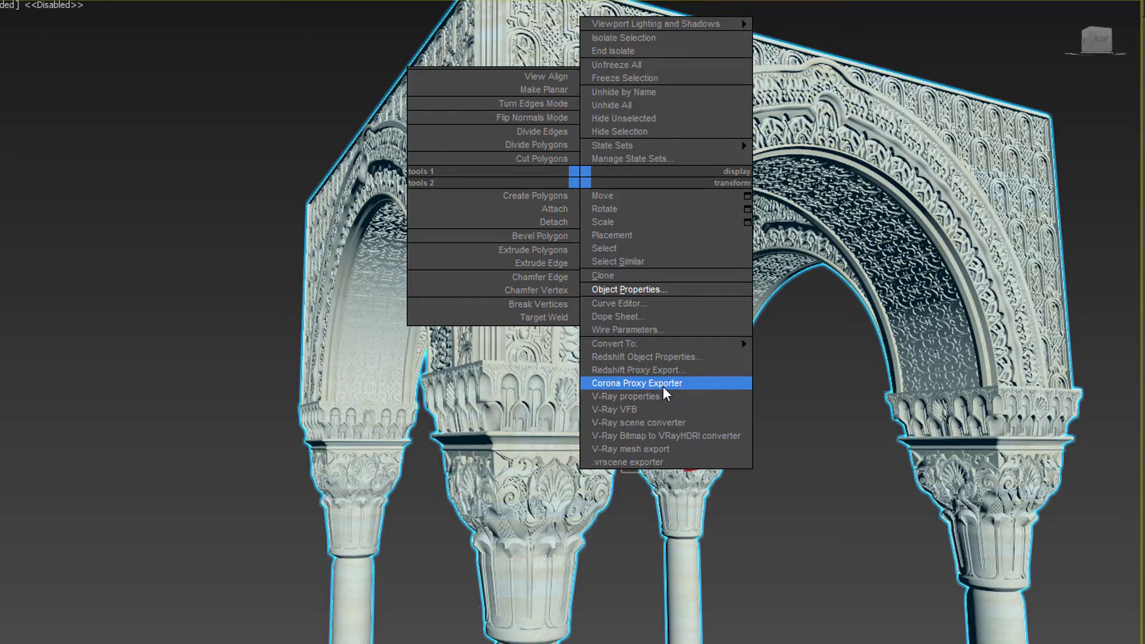
{"action": "left_click", "coordinate": [663, 386]}
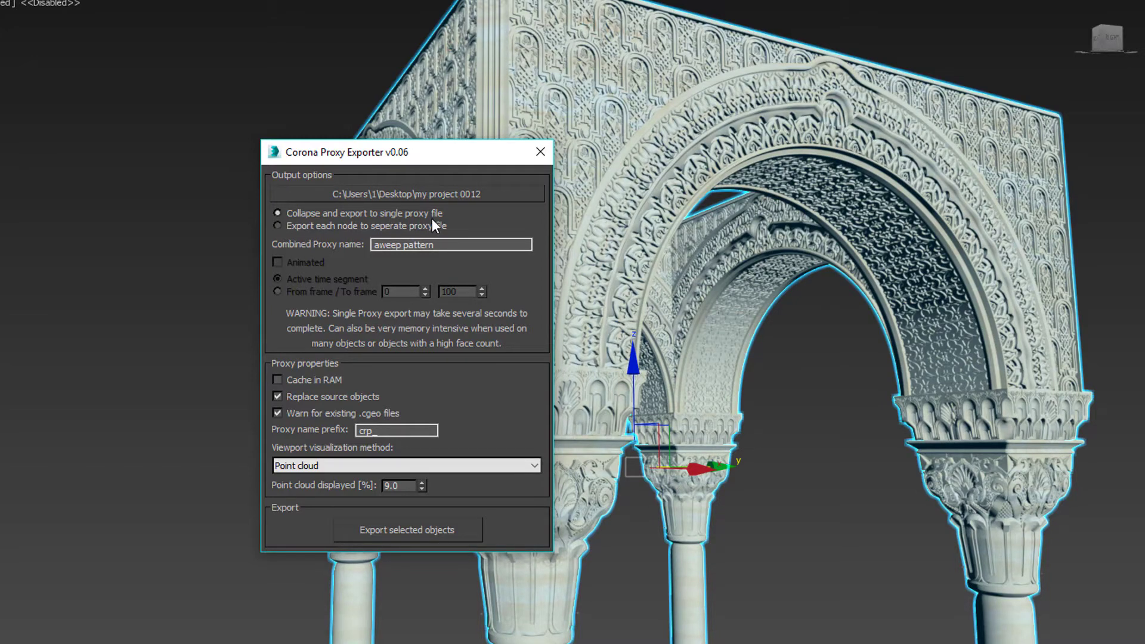
Name the proxy 'sweep pattern', cache it in RAM, use Point cloud display, and export.
{"action": "left_click_drag", "start_coordinate": [436, 245], "coordinate": [372, 248]}
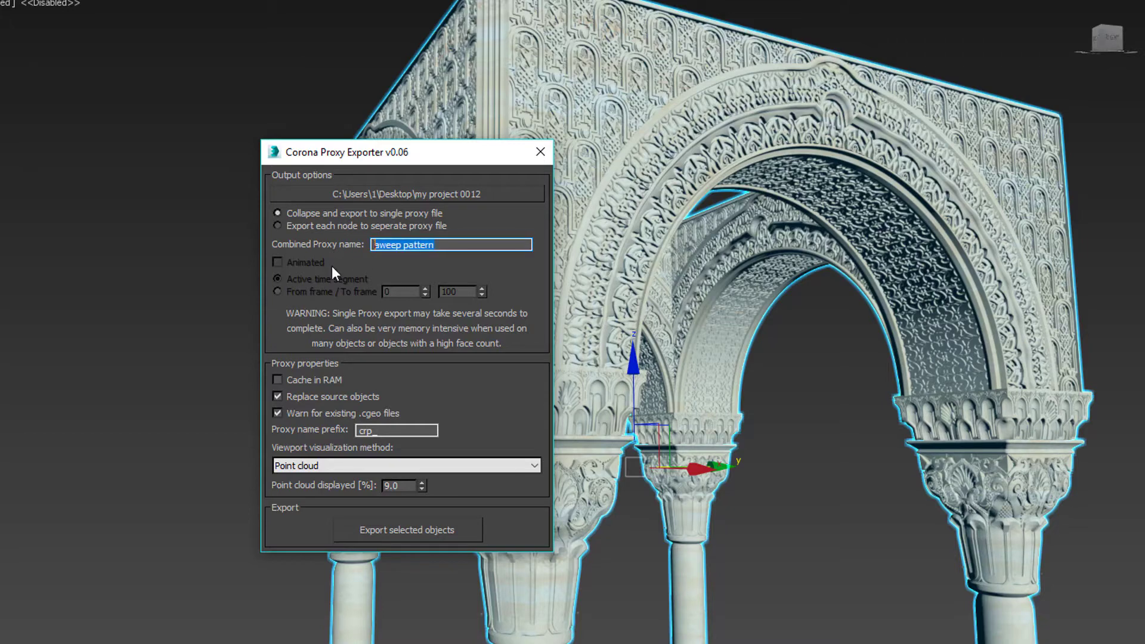
{"action": "type", "text": "s"}
{"action": "left_click", "coordinate": [311, 381]}
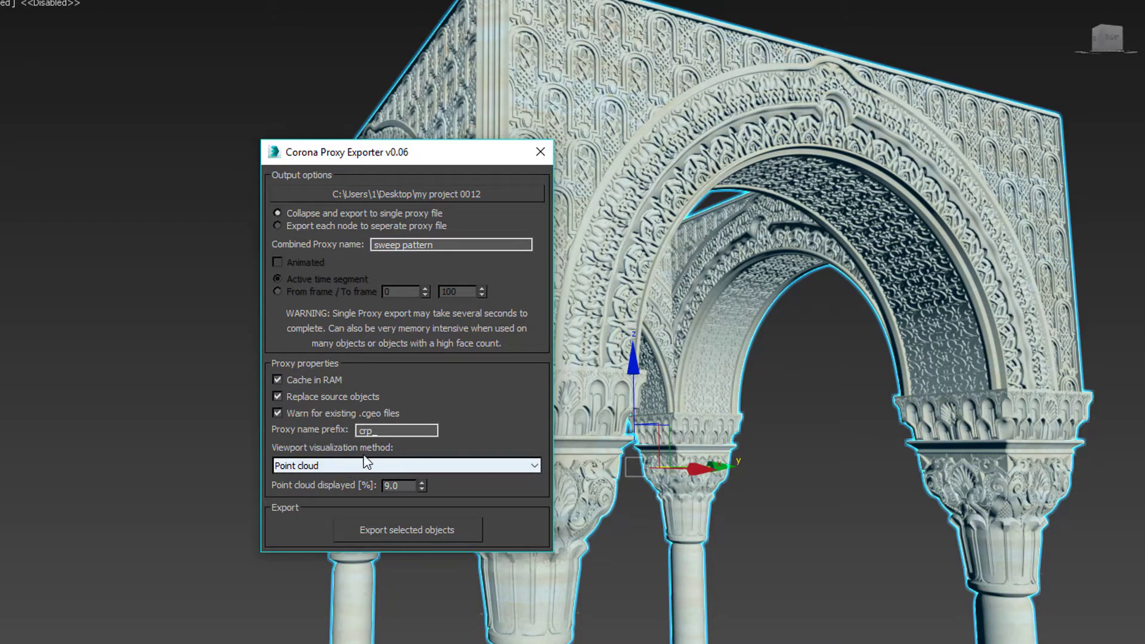
{"action": "left_click", "coordinate": [334, 467]}
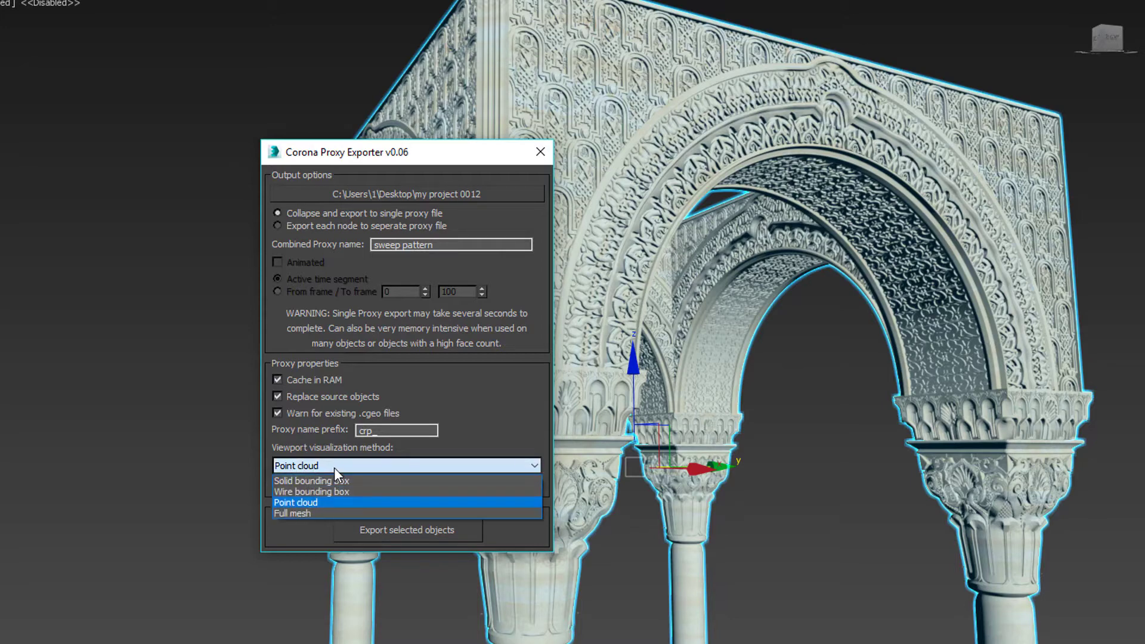
{"action": "left_click", "coordinate": [460, 420]}
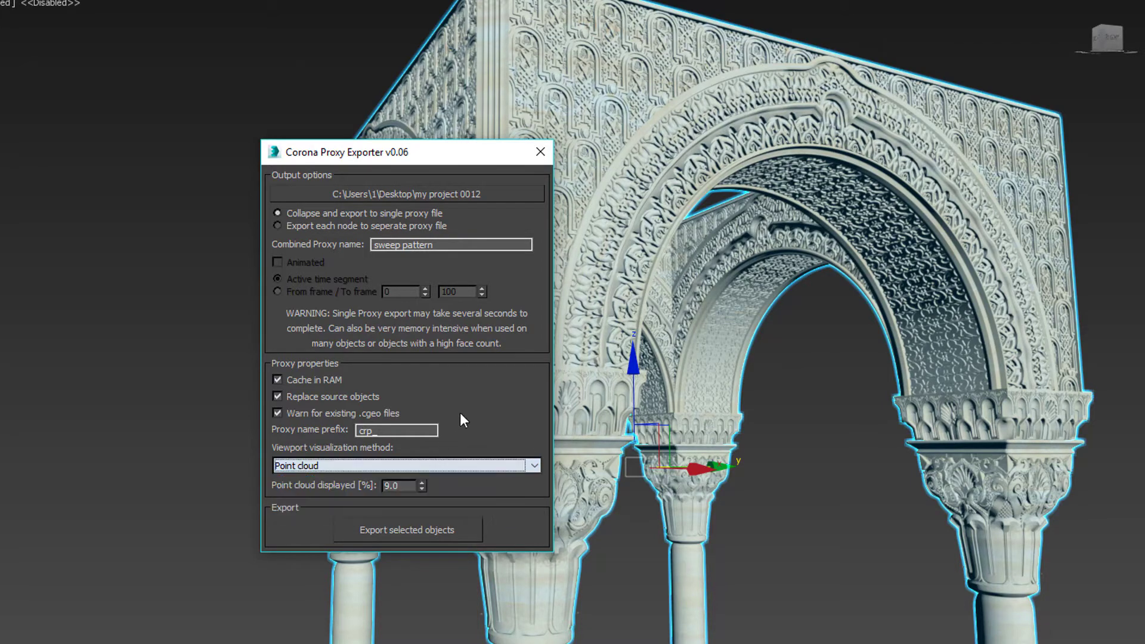
{"action": "left_click", "coordinate": [395, 530]}
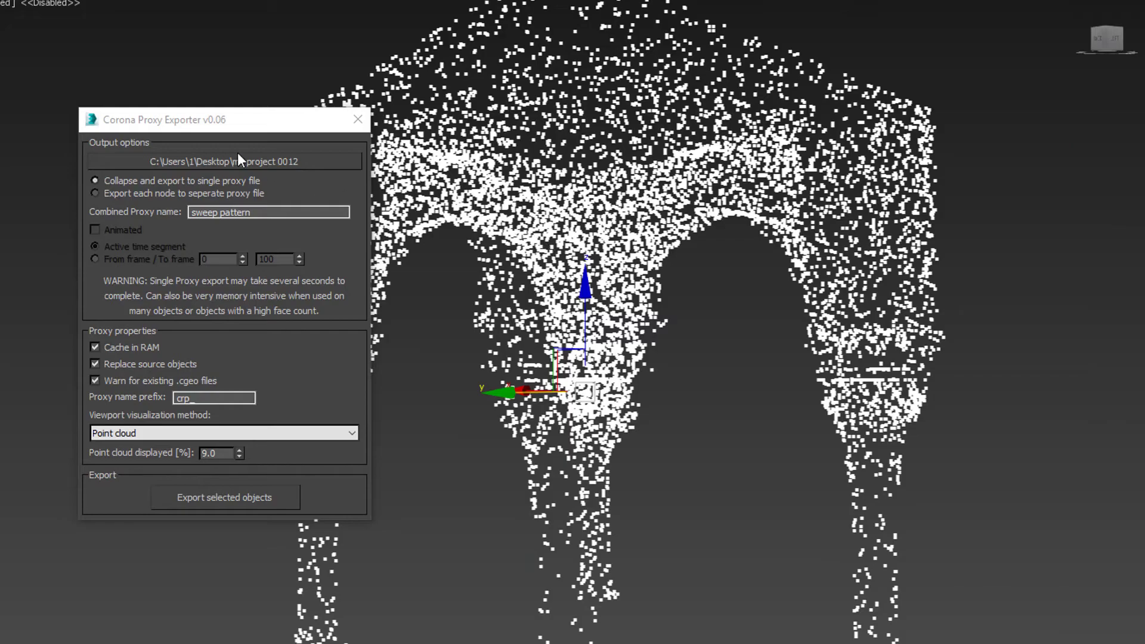
Close the exporter and switch the arch proxy's viewport display to Solid bounding box.
{"action": "left_click_drag", "start_coordinate": [228, 125], "coordinate": [477, 153]}
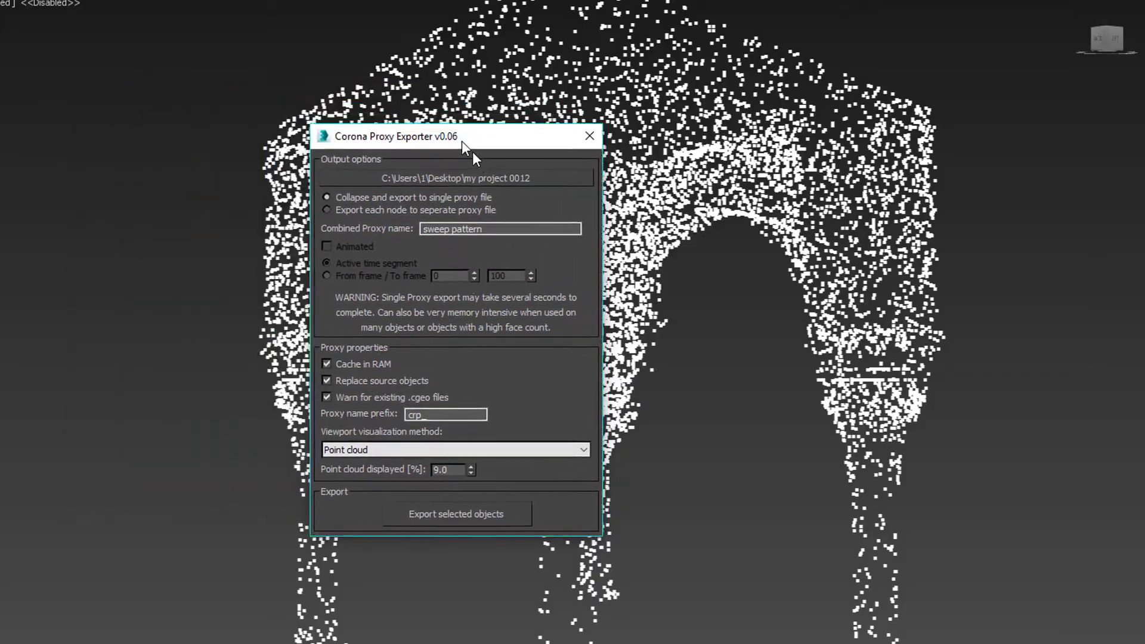
{"action": "left_click", "coordinate": [606, 149]}
{"action": "mouse_move", "coordinate": [606, 152]}
{"action": "middle_mouse_down", "text": "alt"}
{"action": "mouse_move", "coordinate": [645, 257]}
{"action": "mouse_move", "coordinate": [796, 210]}
{"action": "middle_mouse_up", "text": "alt"}
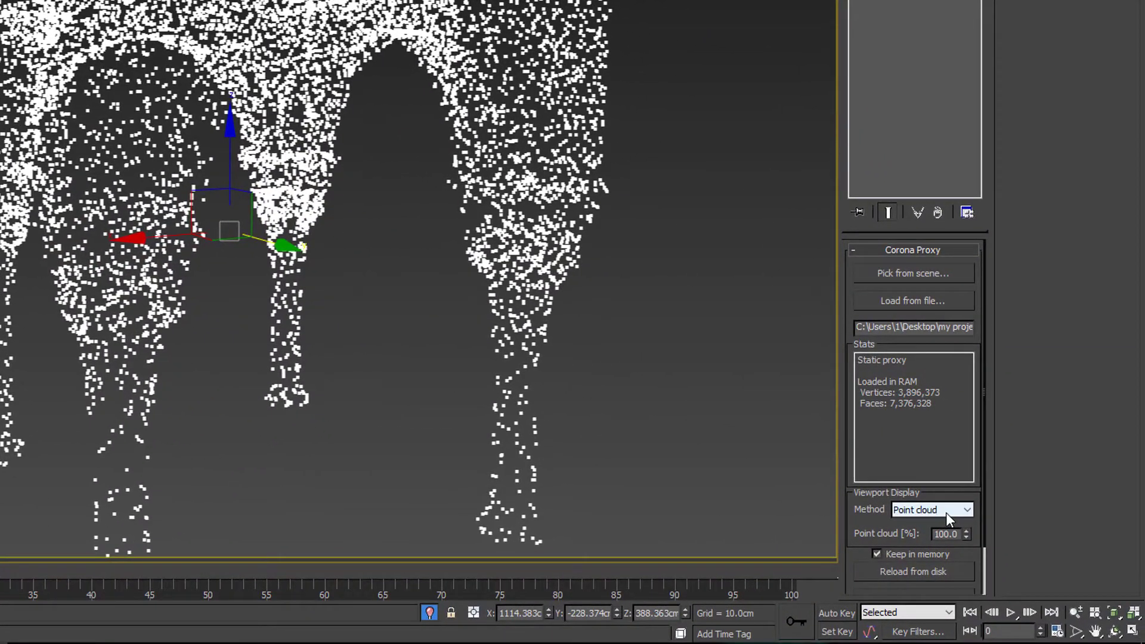
{"action": "left_click", "coordinate": [946, 512]}
{"action": "left_click", "coordinate": [942, 526]}
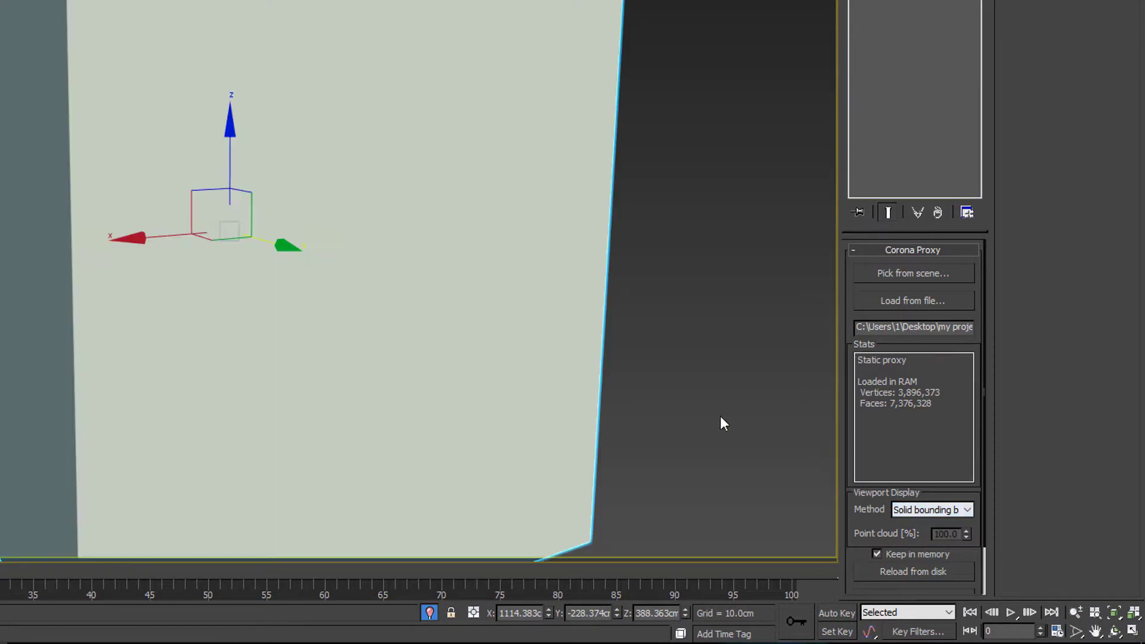
{"action": "mouse_move", "coordinate": [483, 320]}
{"action": "middle_mouse_down", "text": "alt"}
{"action": "mouse_move", "coordinate": [568, 358]}
{"action": "mouse_move", "coordinate": [655, 349]}
{"action": "mouse_move", "coordinate": [648, 278]}
{"action": "middle_mouse_up", "text": "alt"}
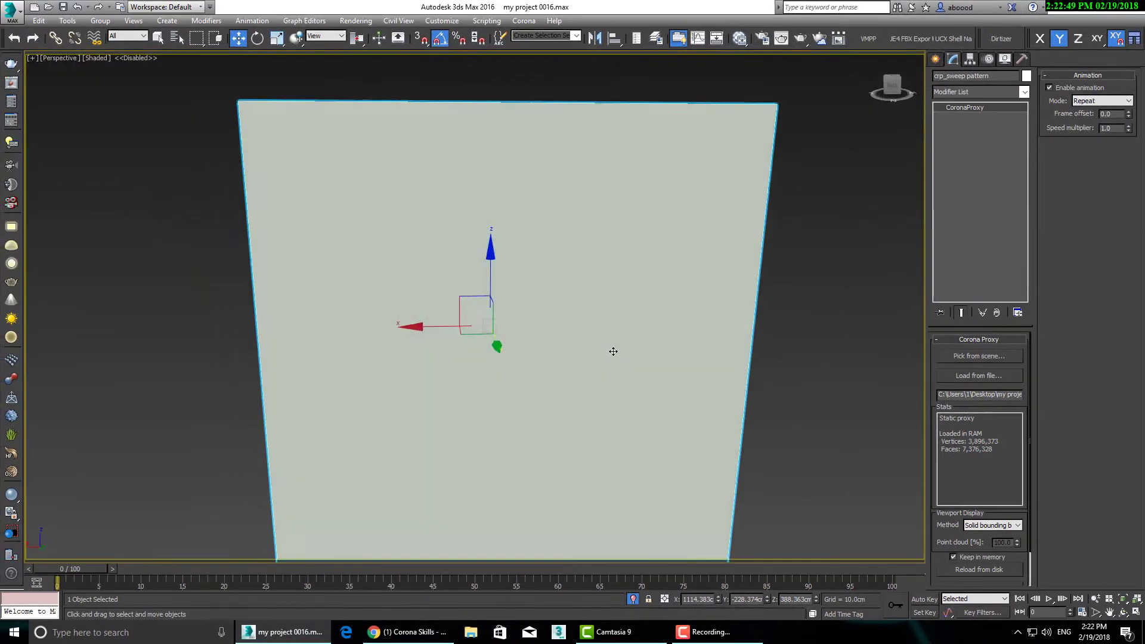
Review the sweep pattern proxy's Object Properties, then close the dialog.
{"action": "right_click", "coordinate": [648, 278]}
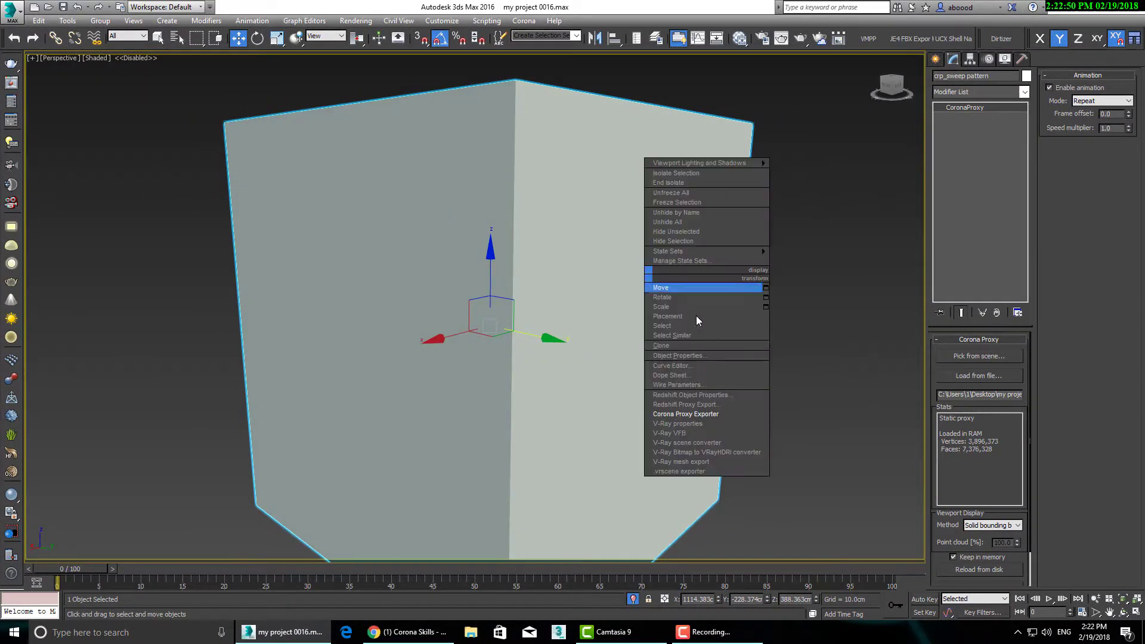
{"action": "left_click", "coordinate": [723, 358]}
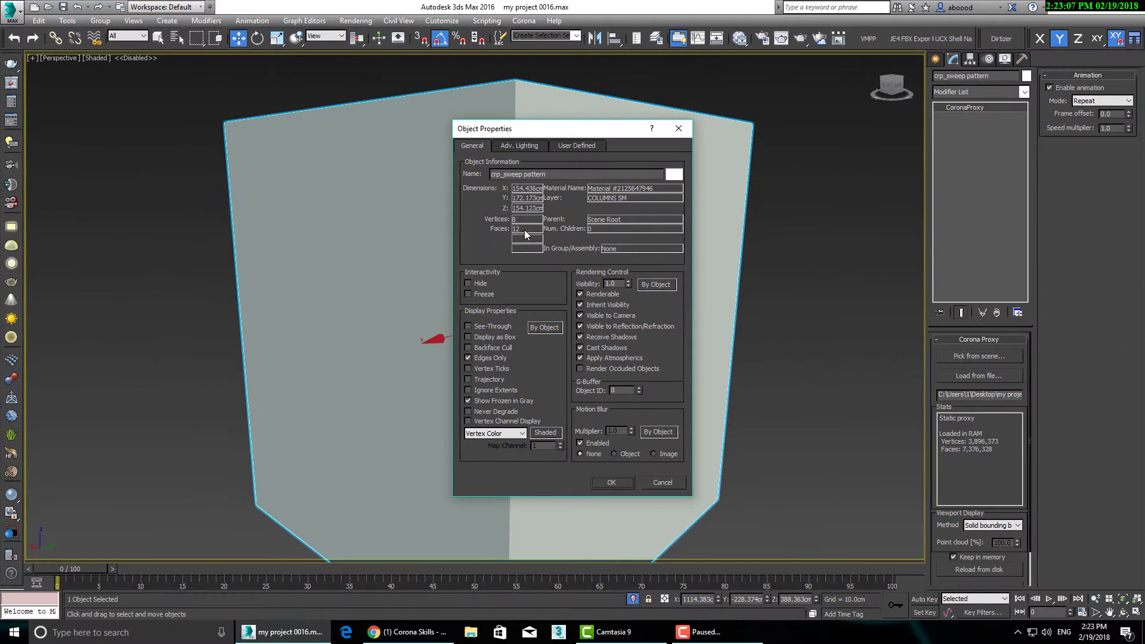
{"action": "left_click", "coordinate": [679, 129]}
Switch the proxy's viewport display method to Full mesh.
{"action": "mouse_move", "coordinate": [683, 253]}
{"action": "middle_mouse_down", "text": "alt"}
{"action": "mouse_move", "coordinate": [611, 276]}
{"action": "mouse_move", "coordinate": [627, 319]}
{"action": "middle_mouse_up", "text": "alt"}
{"action": "scroll", "coordinate": [611, 276], "scroll_direction": "down", "scroll_amount": 3}
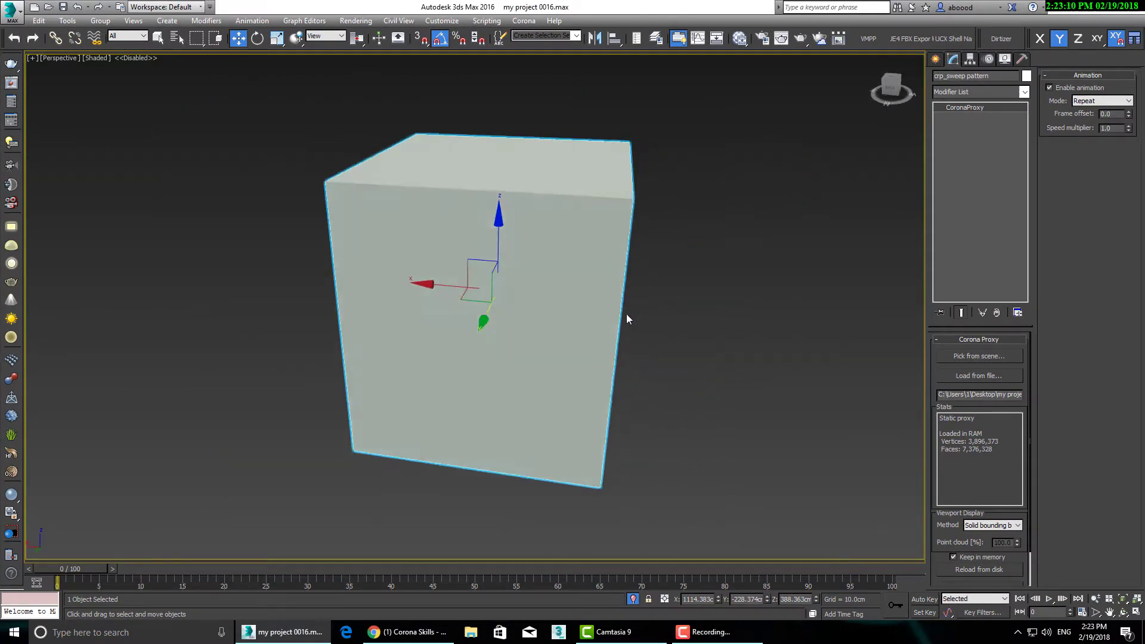
{"action": "left_click", "coordinate": [992, 526]}
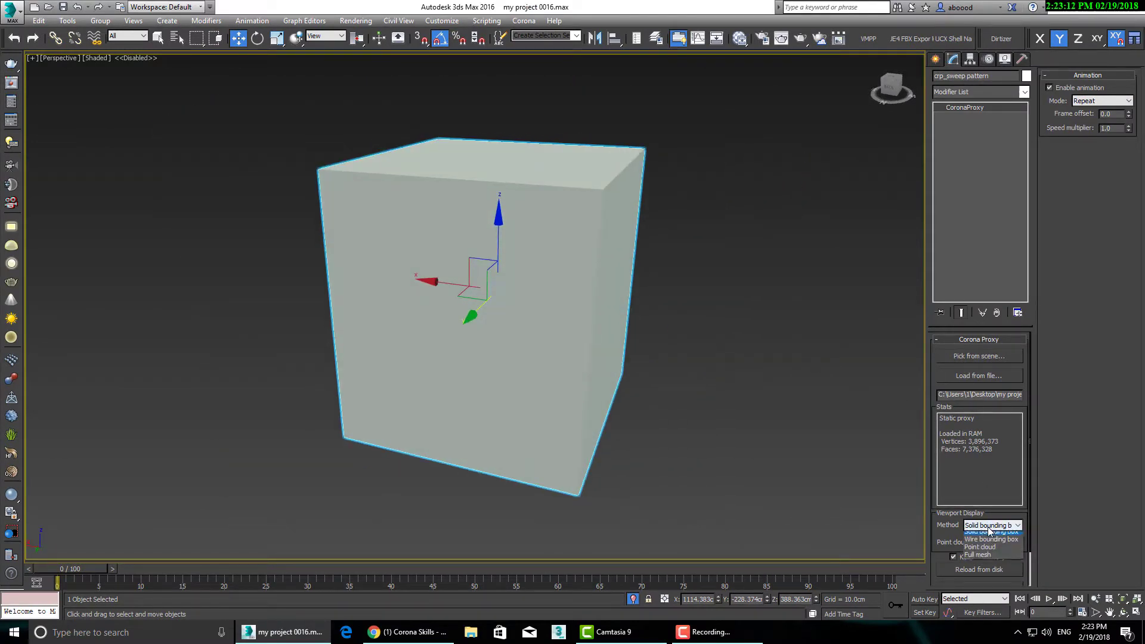
{"action": "left_click", "coordinate": [998, 561]}
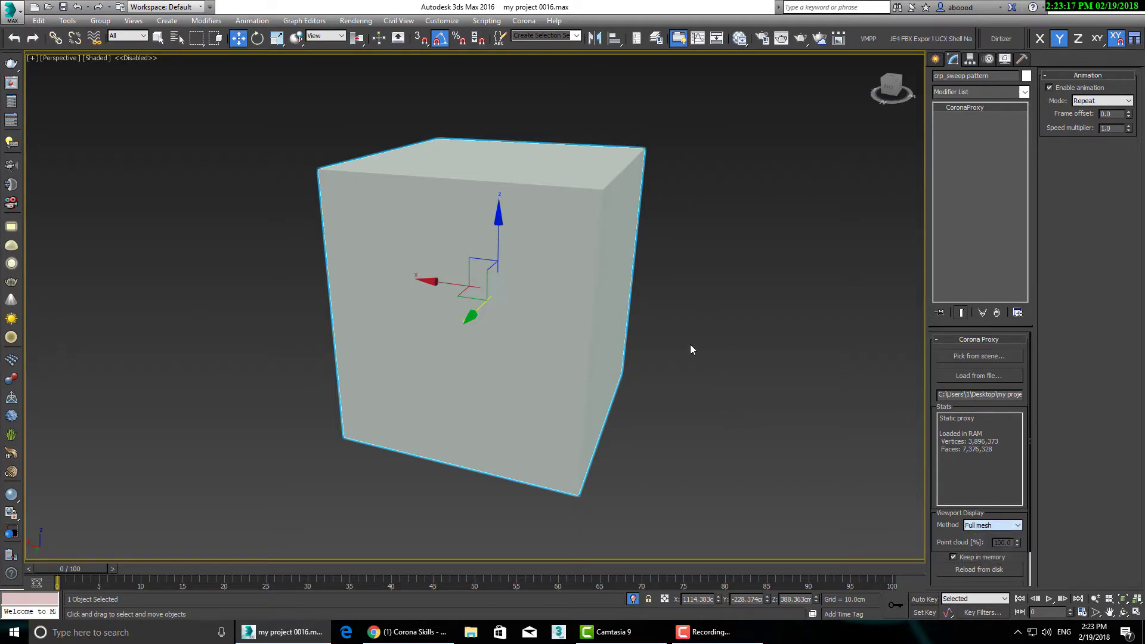
Orbit around the full-mesh arch pavilion, then set the proxy display to Solid bounding box.
{"action": "mouse_move", "coordinate": [682, 329]}
{"action": "middle_mouse_down", "text": "alt"}
{"action": "mouse_move", "coordinate": [622, 305]}
{"action": "mouse_move", "coordinate": [594, 311]}
{"action": "mouse_move", "coordinate": [854, 164]}
{"action": "middle_mouse_up", "text": "alt"}
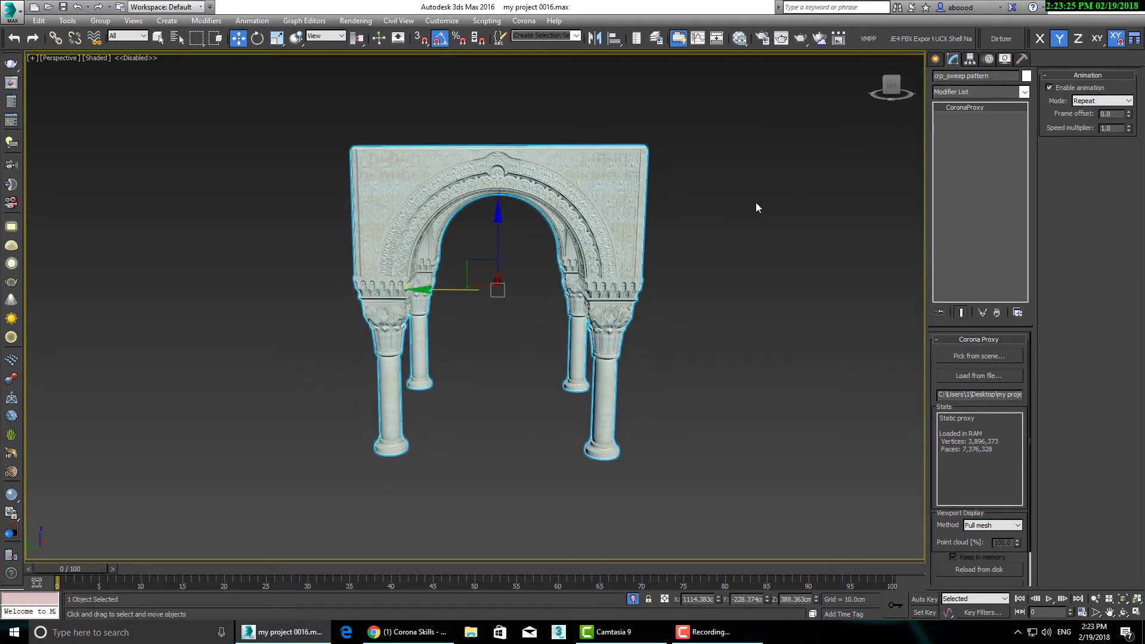
{"action": "scroll", "coordinate": [638, 237], "scroll_direction": "up", "scroll_amount": 3}
{"action": "mouse_move", "coordinate": [638, 236]}
{"action": "middle_mouse_down", "text": "alt"}
{"action": "mouse_move", "coordinate": [622, 269]}
{"action": "mouse_move", "coordinate": [603, 236]}
{"action": "mouse_move", "coordinate": [602, 257]}
{"action": "mouse_move", "coordinate": [650, 269]}
{"action": "mouse_move", "coordinate": [568, 236]}
{"action": "middle_mouse_up", "text": "alt"}
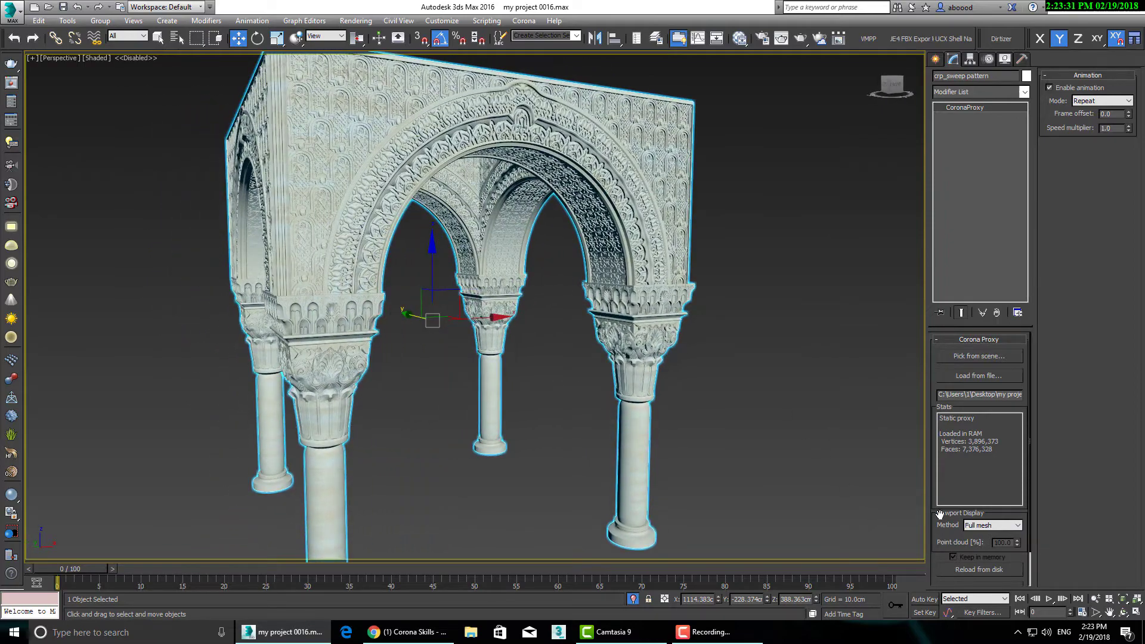
{"action": "left_click_drag", "start_coordinate": [939, 515], "coordinate": [942, 405]}
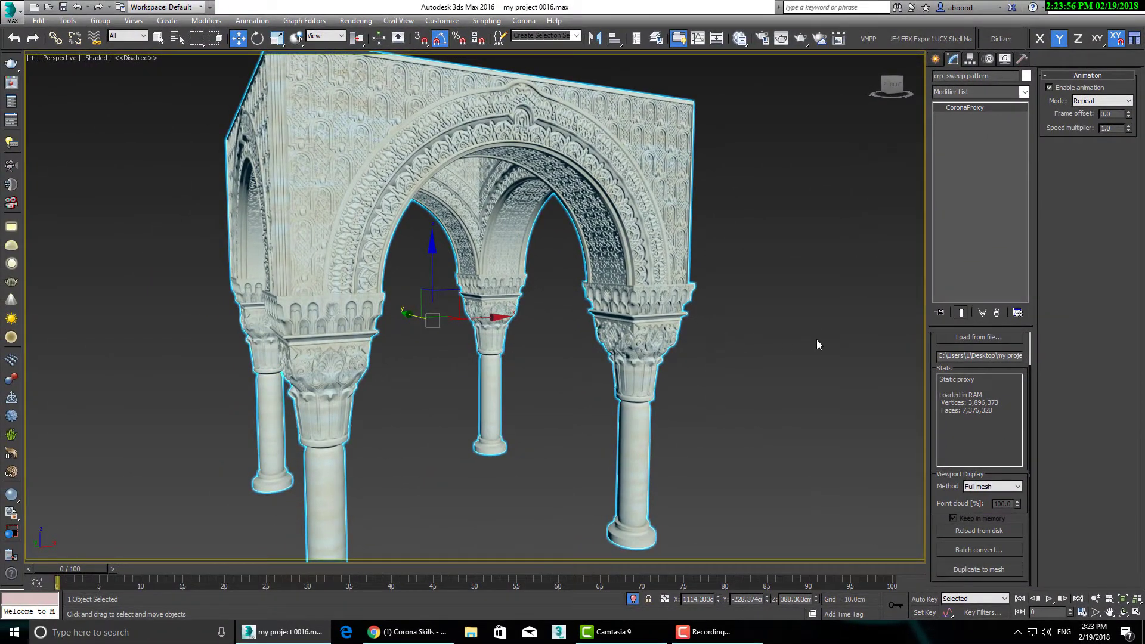
{"action": "left_click", "coordinate": [990, 485]}
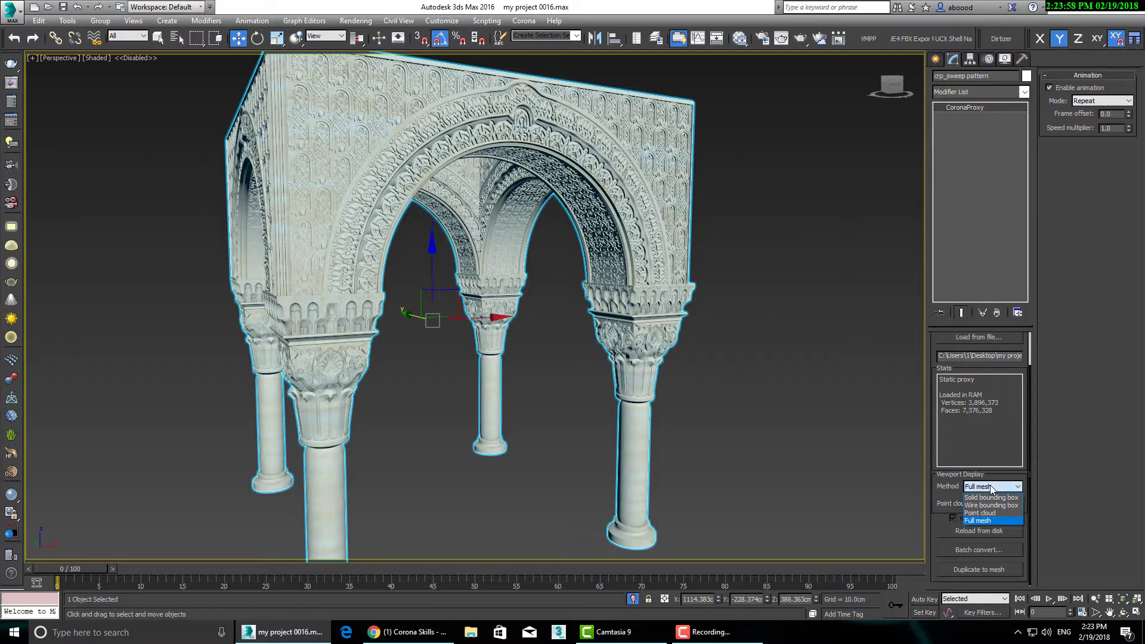
{"action": "left_click", "coordinate": [990, 498]}
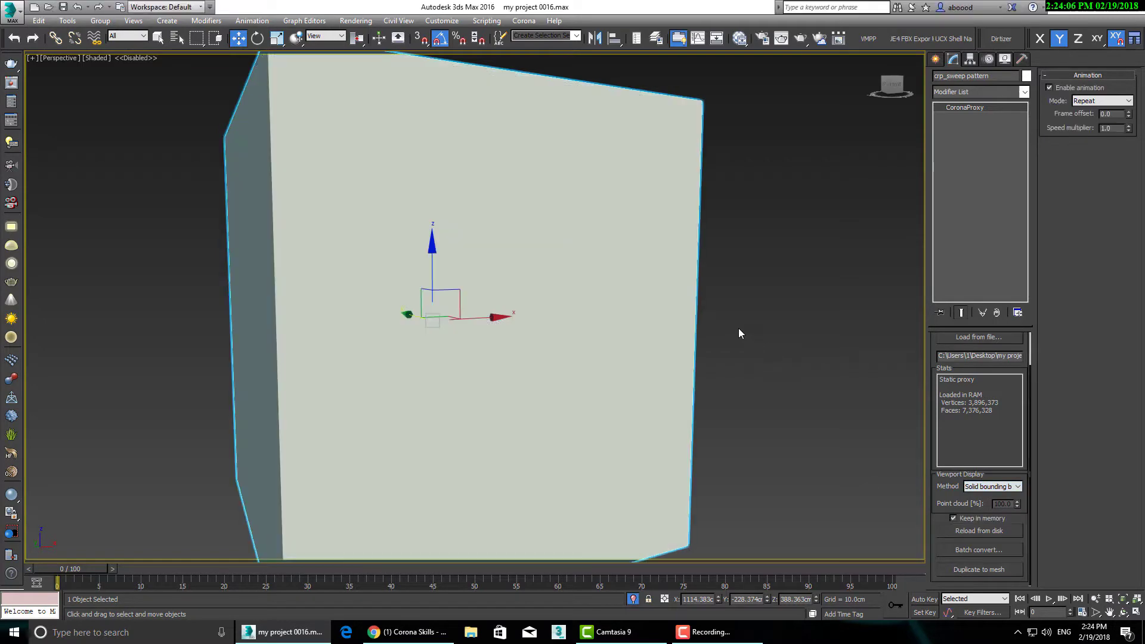
Switch the proxy to Point cloud display and exit Isolate Selection to show the hall.
{"action": "mouse_move", "coordinate": [689, 333]}
{"action": "middle_mouse_down", "text": "alt"}
{"action": "mouse_move", "coordinate": [590, 274]}
{"action": "mouse_move", "coordinate": [762, 334]}
{"action": "middle_mouse_up", "text": "alt"}
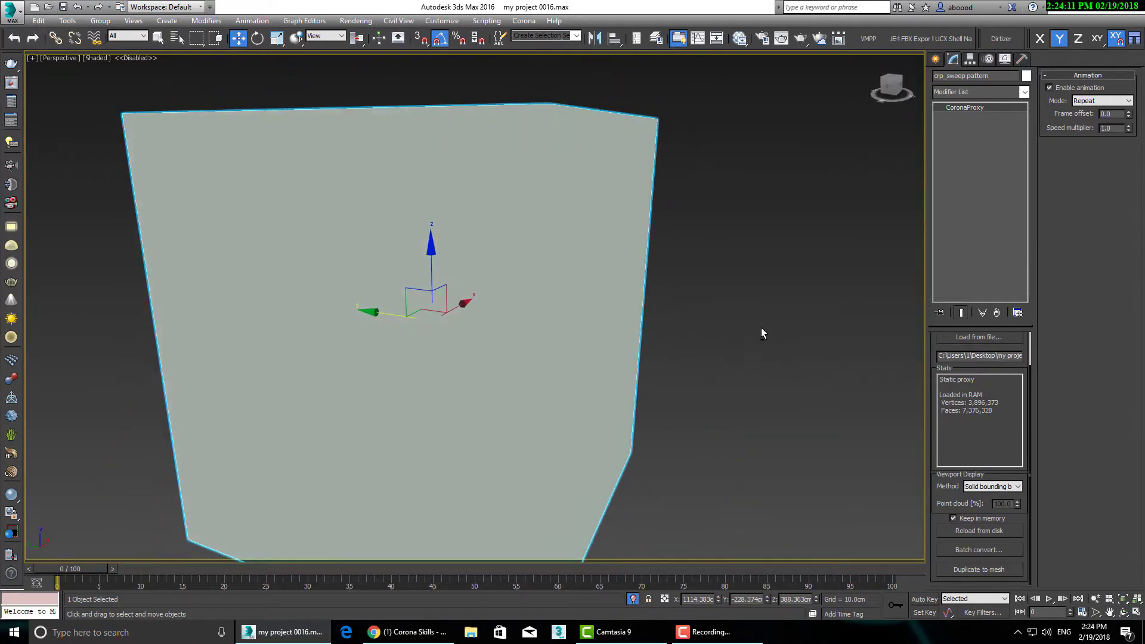
{"action": "left_click", "coordinate": [990, 487]}
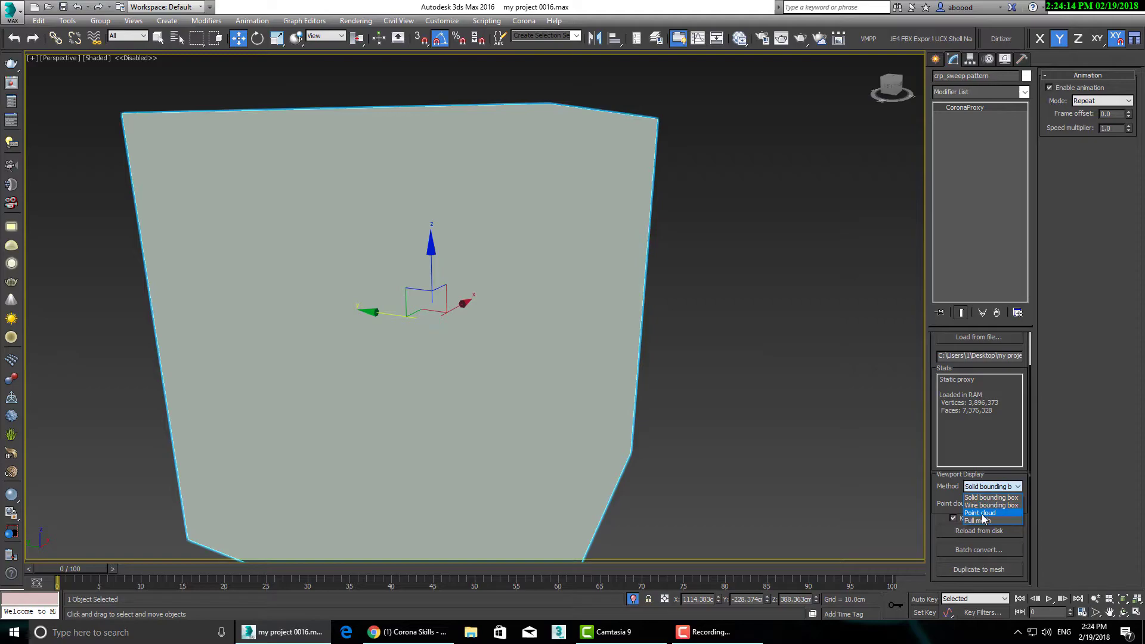
{"action": "left_click", "coordinate": [982, 513]}
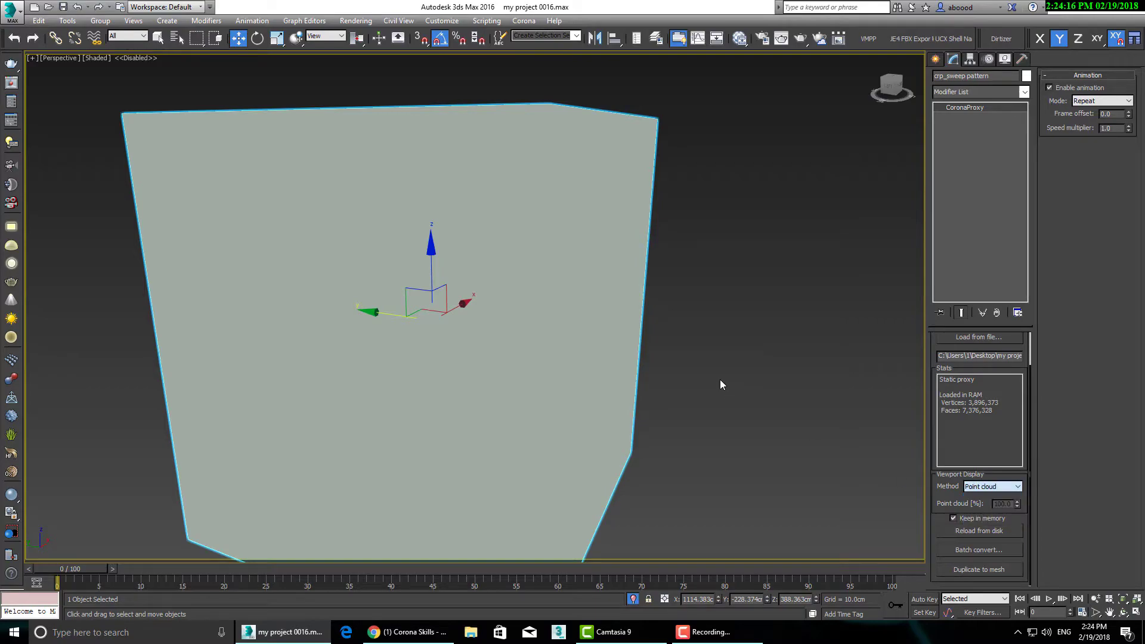
{"action": "mouse_move", "coordinate": [674, 370]}
{"action": "middle_mouse_down", "text": "alt"}
{"action": "mouse_move", "coordinate": [661, 333]}
{"action": "mouse_move", "coordinate": [775, 348]}
{"action": "mouse_move", "coordinate": [761, 353]}
{"action": "middle_mouse_up", "text": "alt"}
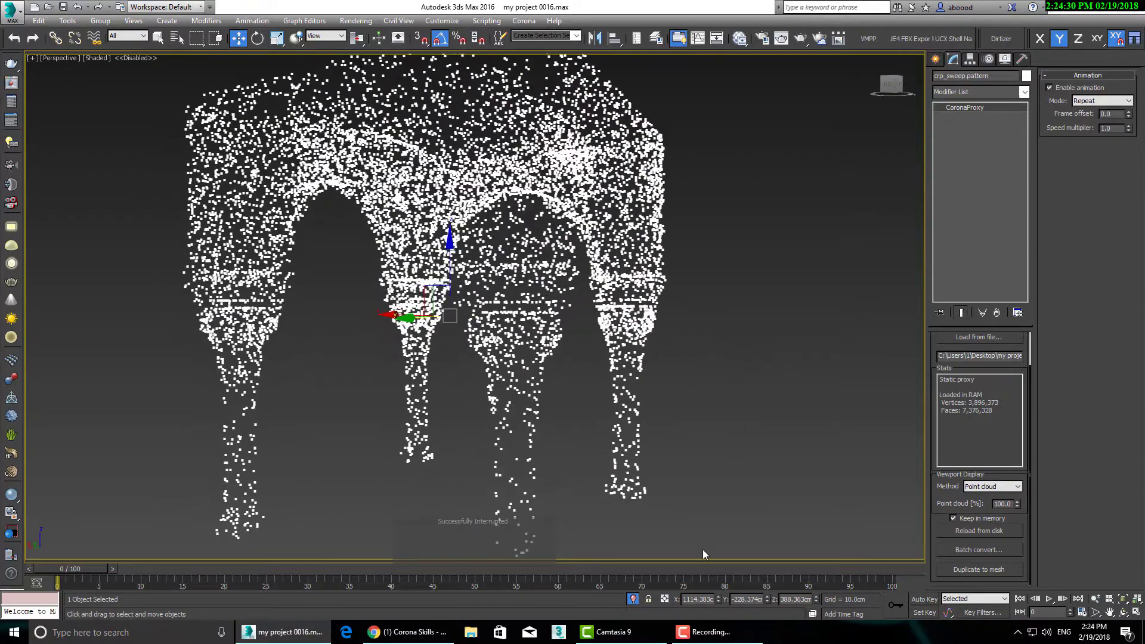
{"action": "left_click", "coordinate": [635, 600]}
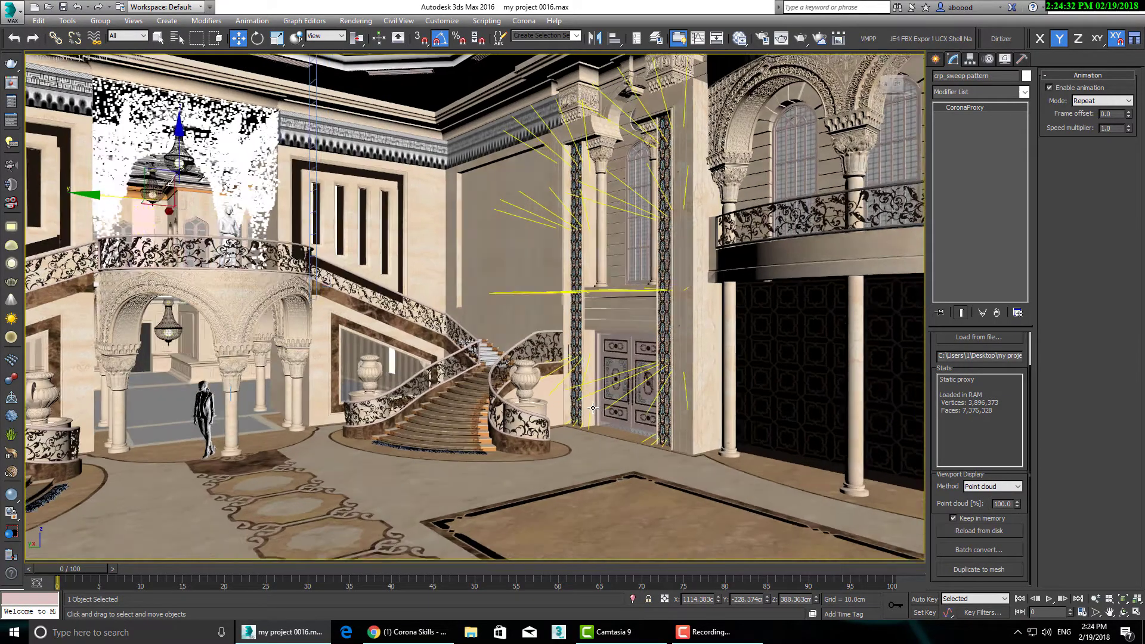
Orbit to face the stairs, select the 'pic frame' portrait group, and zoom to it.
{"action": "mouse_move", "coordinate": [593, 409]}
{"action": "middle_mouse_down", "text": "alt"}
{"action": "mouse_move", "coordinate": [658, 384]}
{"action": "mouse_move", "coordinate": [409, 306]}
{"action": "middle_mouse_up", "text": "alt"}
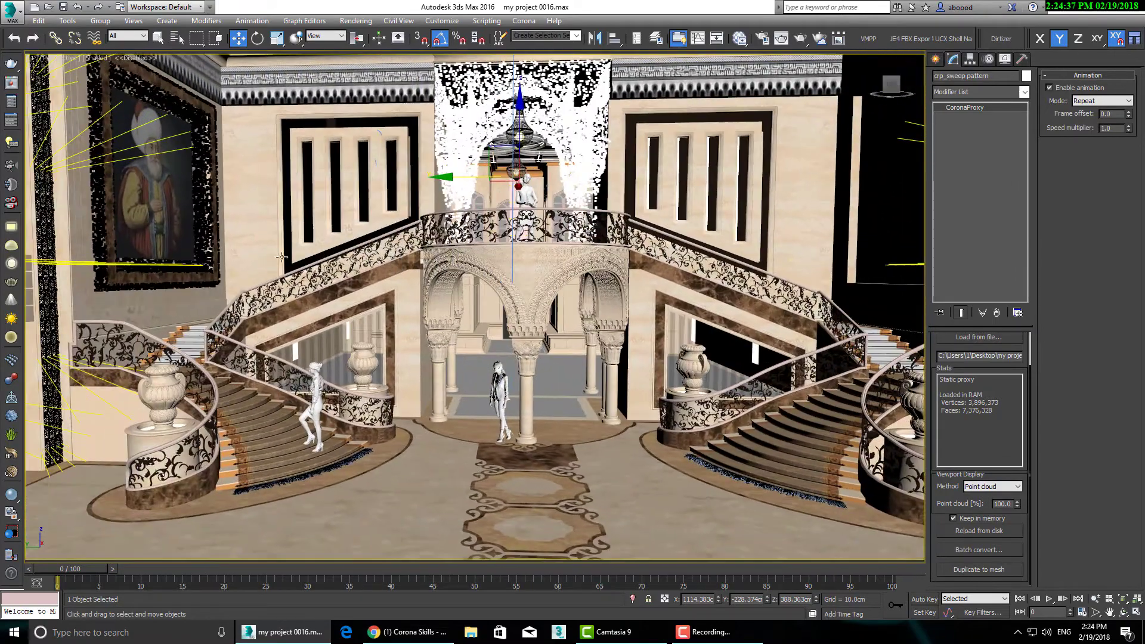
{"action": "left_click", "coordinate": [212, 229]}
{"action": "key", "text": "z"}
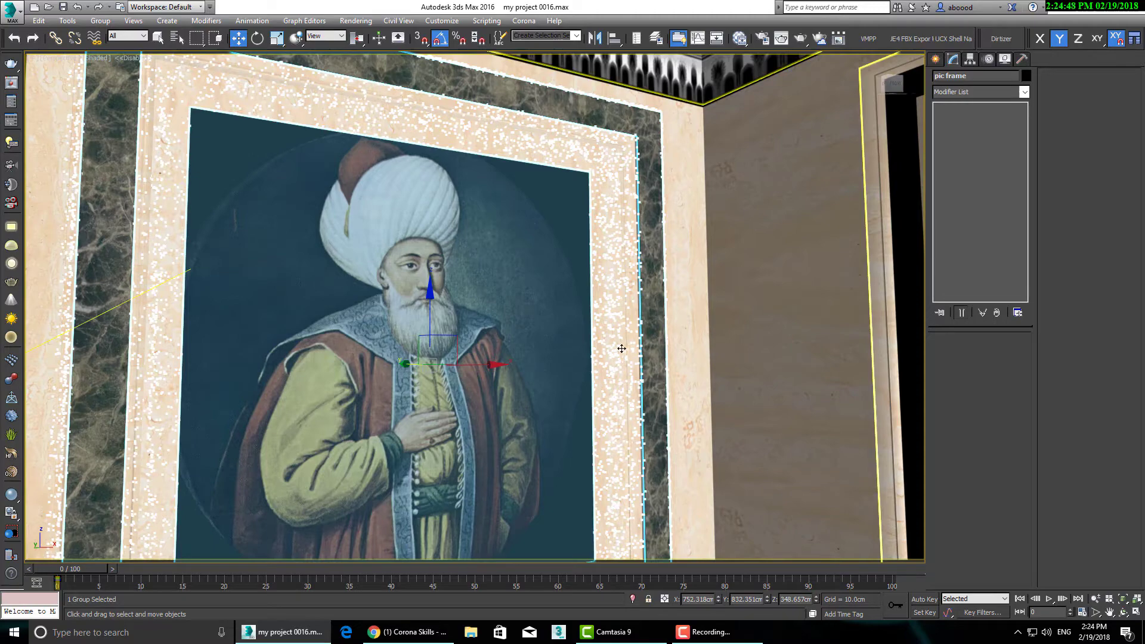
Open the 'pic frame' group and select the Corona proxy inside it.
{"action": "left_click", "coordinate": [99, 21]}
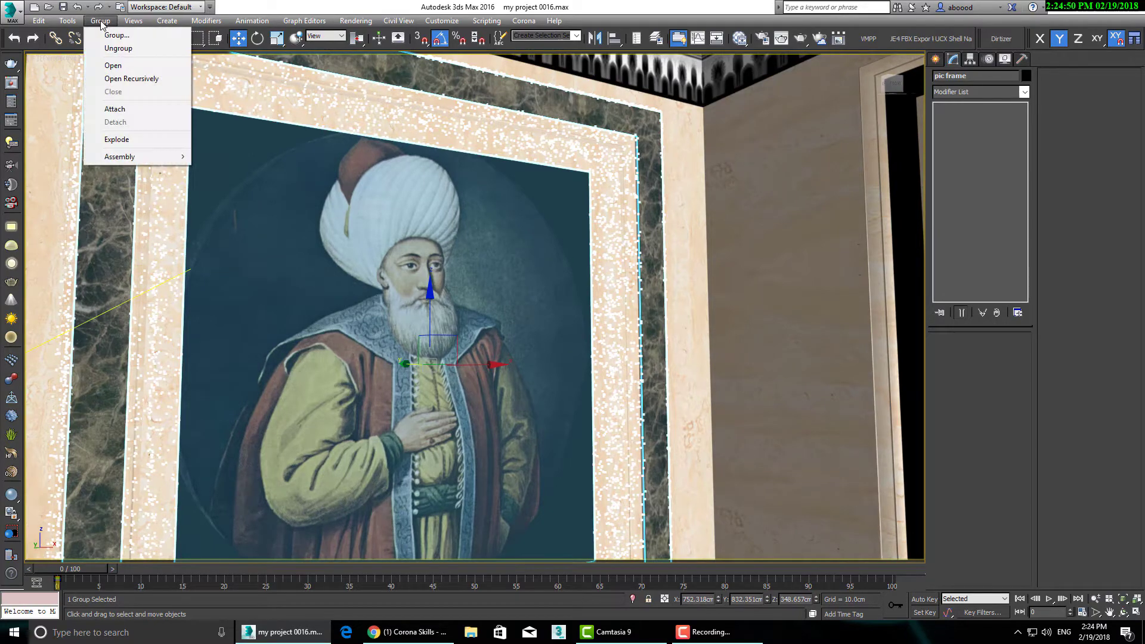
{"action": "left_click", "coordinate": [112, 66]}
{"action": "left_click", "coordinate": [614, 148]}
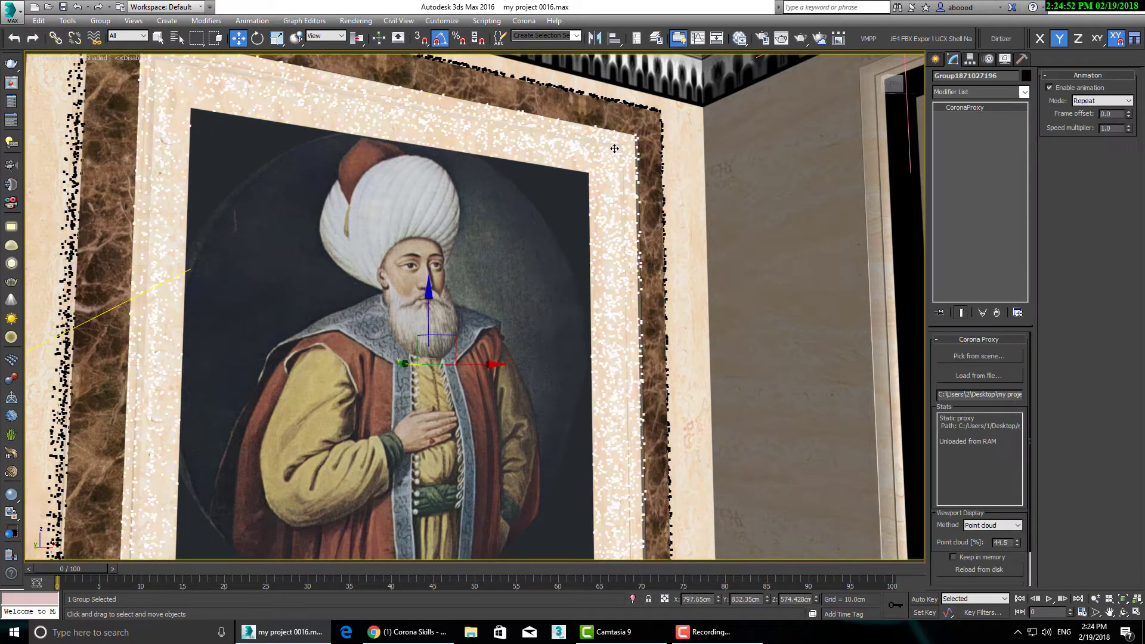
{"action": "scroll", "coordinate": [958, 435], "scroll_direction": "down", "scroll_amount": 2}
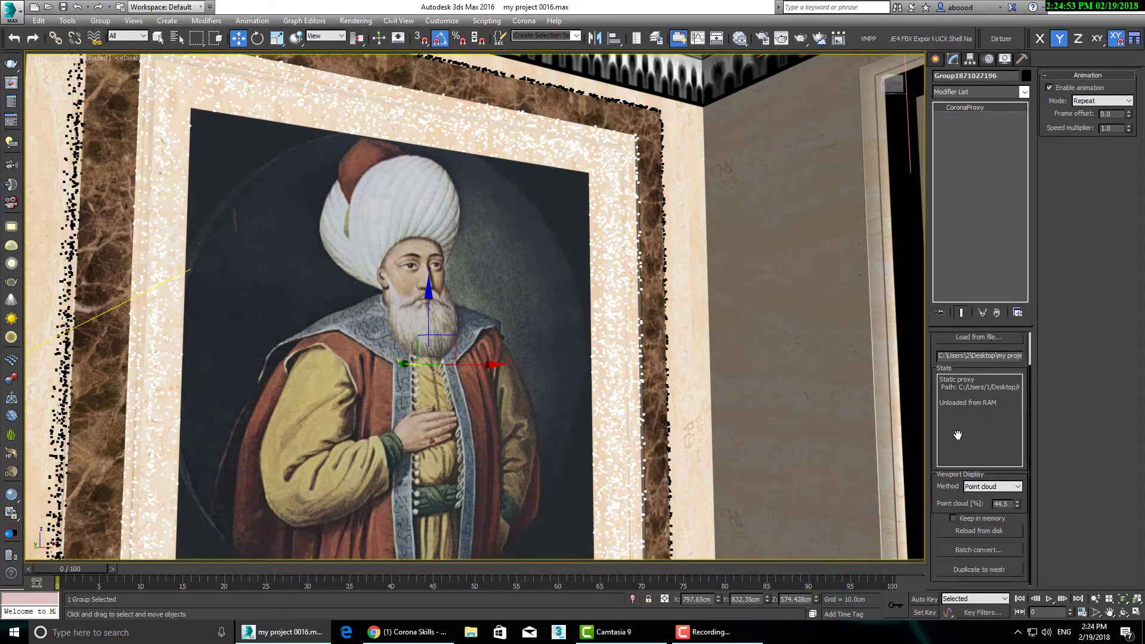
Display the frame proxy as Full mesh and orbit until its top edge is level.
{"action": "left_click", "coordinate": [987, 493]}
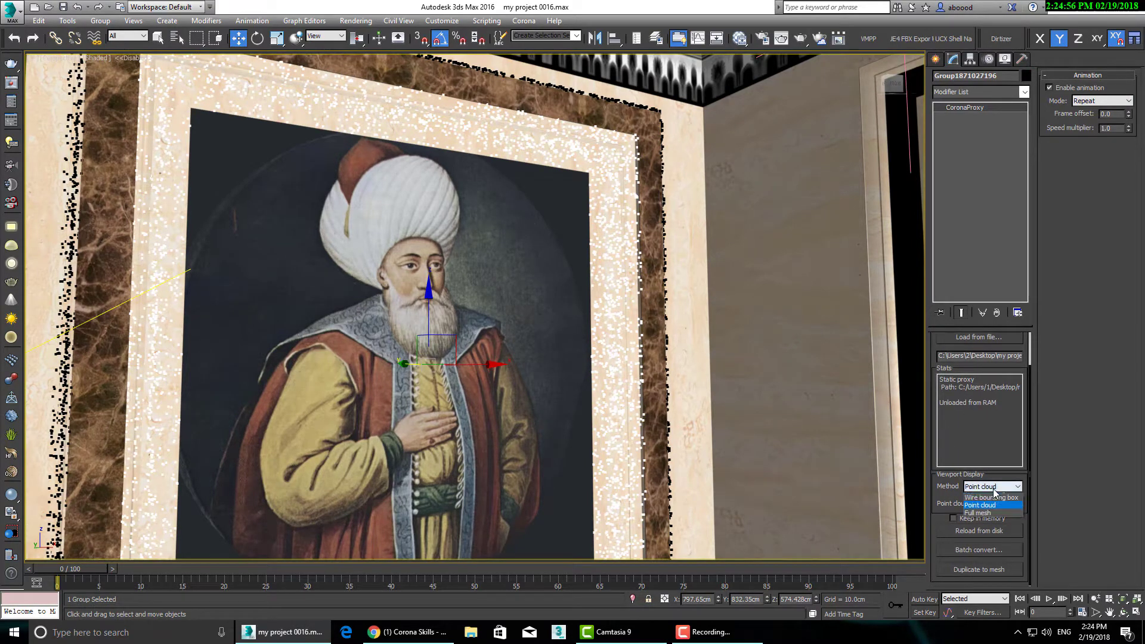
{"action": "left_click", "coordinate": [982, 524]}
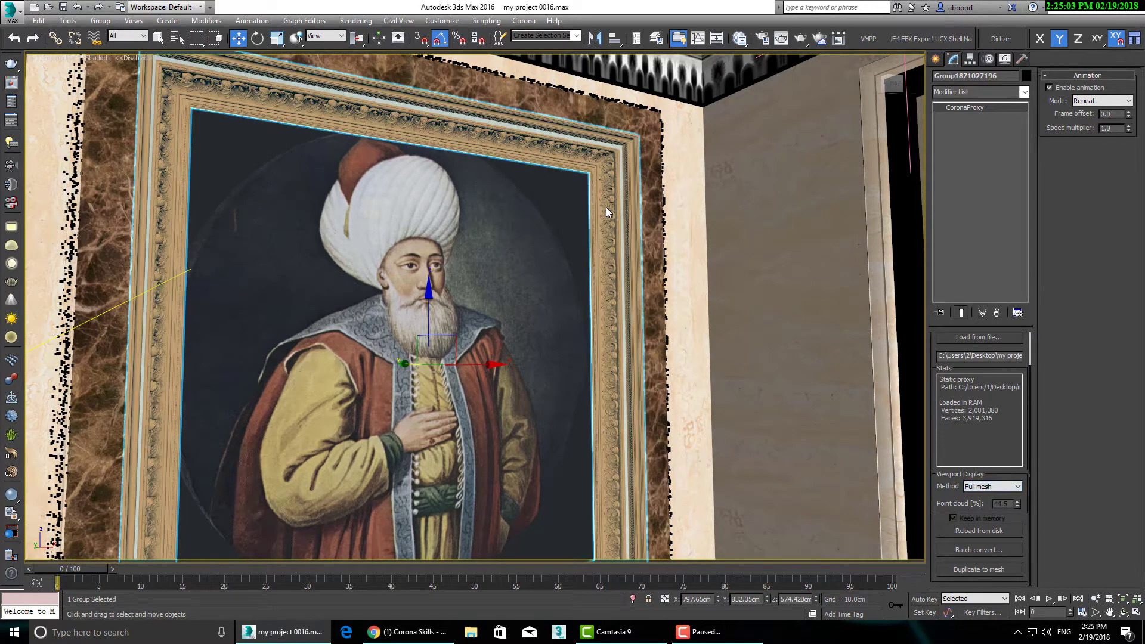
{"action": "mouse_move", "coordinate": [606, 206]}
{"action": "middle_mouse_down", "text": "alt"}
{"action": "mouse_move", "coordinate": [611, 192]}
{"action": "mouse_move", "coordinate": [463, 231]}
{"action": "mouse_move", "coordinate": [356, 215]}
{"action": "mouse_move", "coordinate": [636, 309]}
{"action": "middle_mouse_up", "text": "alt"}
{"action": "scroll", "coordinate": [611, 191], "scroll_direction": "up", "scroll_amount": 2}
{"action": "scroll", "coordinate": [609, 207], "scroll_direction": "up", "scroll_amount": 3}
{"action": "scroll", "coordinate": [607, 213], "scroll_direction": "up", "scroll_amount": 2}
{"action": "scroll", "coordinate": [597, 223], "scroll_direction": "up", "scroll_amount": 3}
{"action": "scroll", "coordinate": [746, 351], "scroll_direction": "up", "scroll_amount": 2}
{"action": "mouse_move", "coordinate": [747, 351]}
{"action": "middle_mouse_down"}
{"action": "mouse_move", "coordinate": [351, 265]}
{"action": "mouse_move", "coordinate": [793, 296]}
{"action": "mouse_move", "coordinate": [223, 275]}
{"action": "mouse_move", "coordinate": [747, 308]}
{"action": "mouse_move", "coordinate": [235, 246]}
{"action": "mouse_move", "coordinate": [599, 295]}
{"action": "mouse_move", "coordinate": [445, 308]}
{"action": "mouse_move", "coordinate": [312, 294]}
{"action": "mouse_move", "coordinate": [272, 253]}
{"action": "mouse_move", "coordinate": [422, 361]}
{"action": "mouse_move", "coordinate": [493, 388]}
{"action": "mouse_move", "coordinate": [470, 317]}
{"action": "mouse_move", "coordinate": [384, 179]}
{"action": "mouse_move", "coordinate": [483, 348]}
{"action": "mouse_move", "coordinate": [511, 376]}
{"action": "mouse_move", "coordinate": [458, 313]}
{"action": "mouse_move", "coordinate": [537, 359]}
{"action": "middle_mouse_up"}
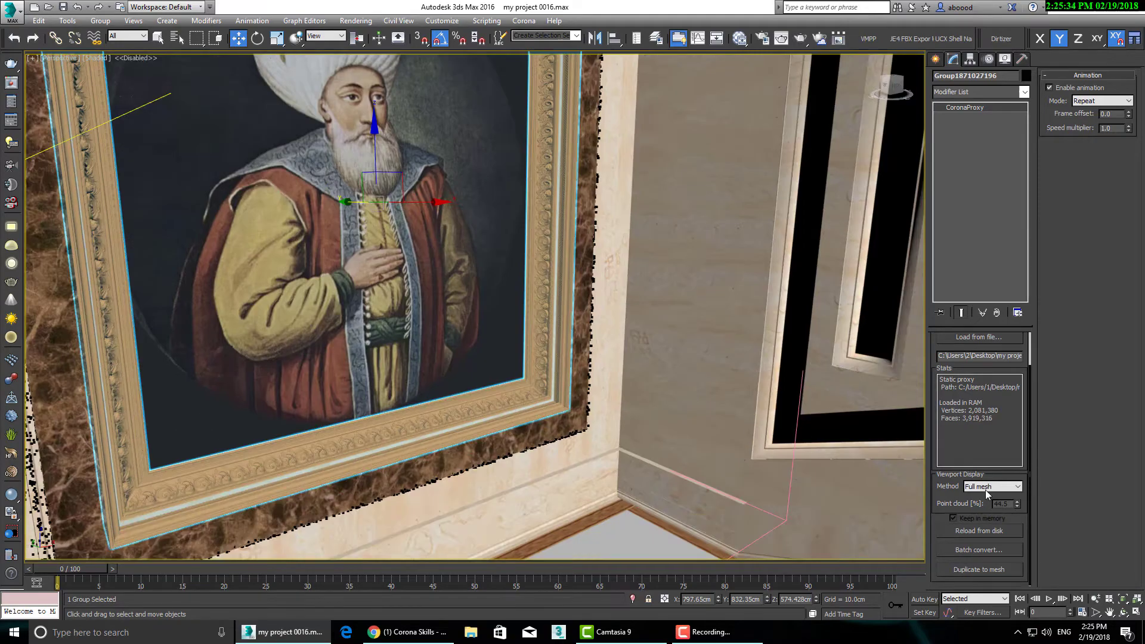
Show the frame proxy as a point cloud, pull back to the hall, and open the quad menu.
{"action": "left_click", "coordinate": [993, 485]}
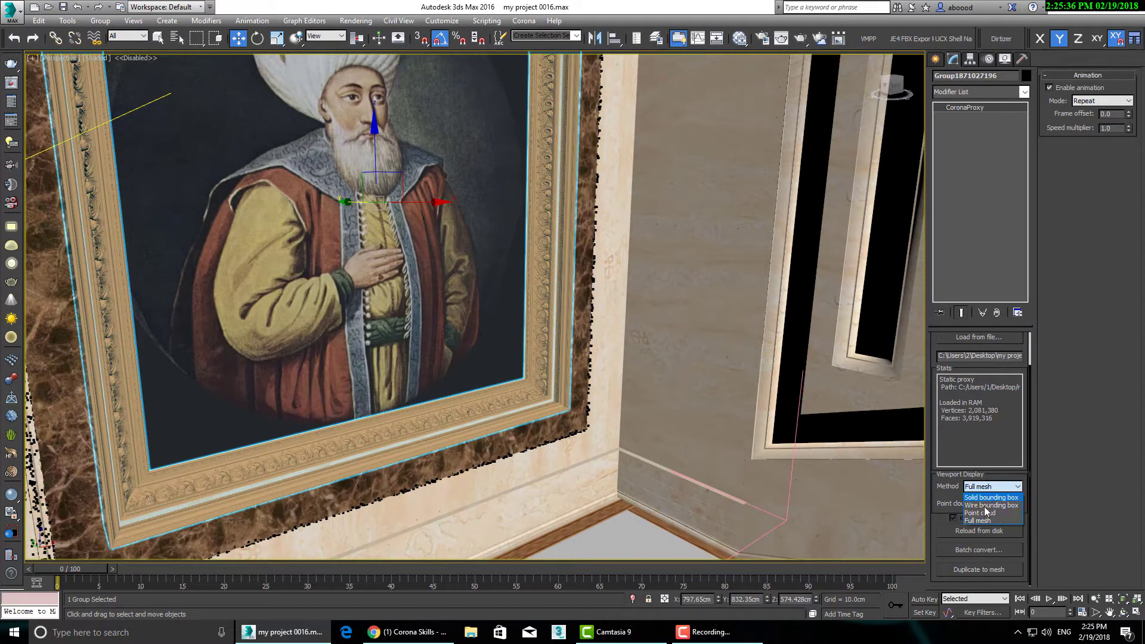
{"action": "left_click", "coordinate": [985, 513]}
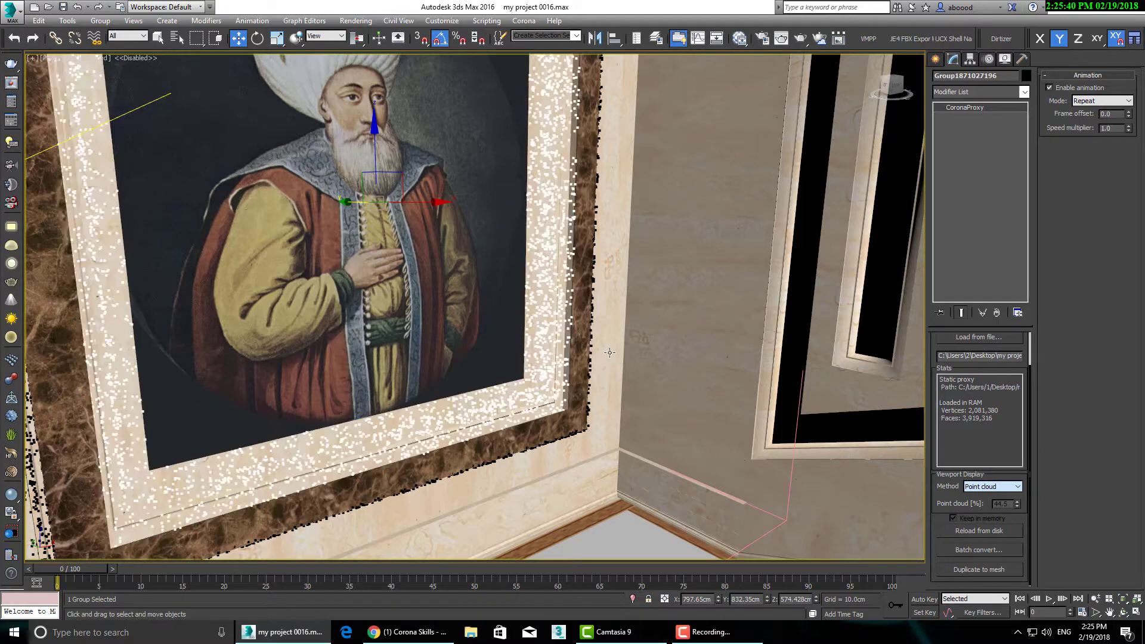
{"action": "middle_click_drag", "start_coordinate": [595, 354], "coordinate": [613, 350], "text": "alt"}
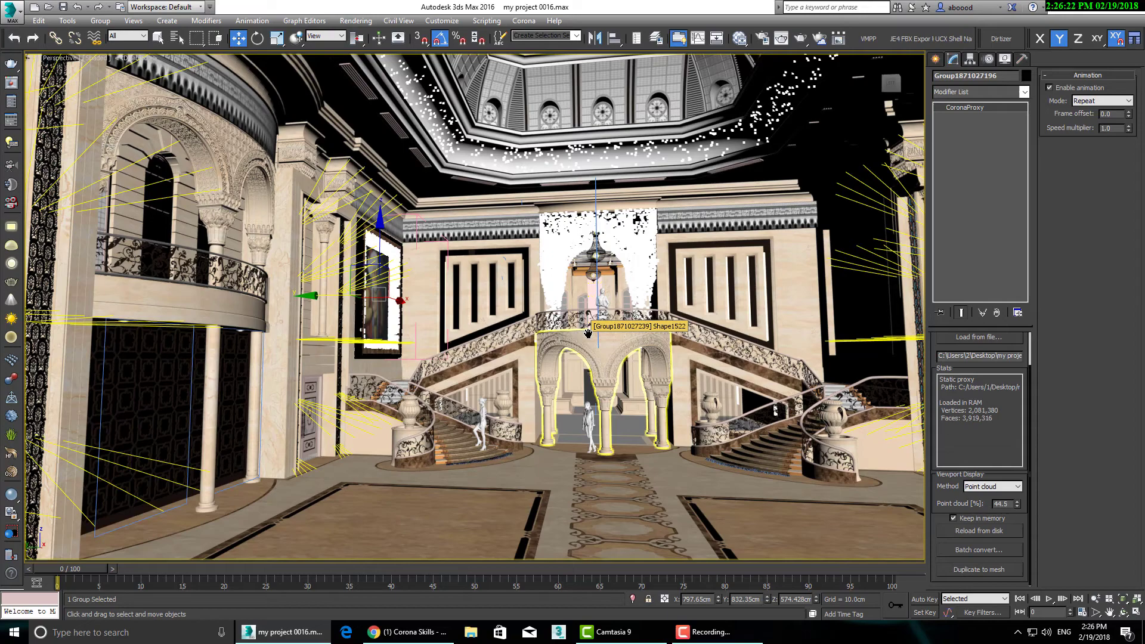
{"action": "scroll", "coordinate": [571, 310], "scroll_direction": "up", "scroll_amount": 3}
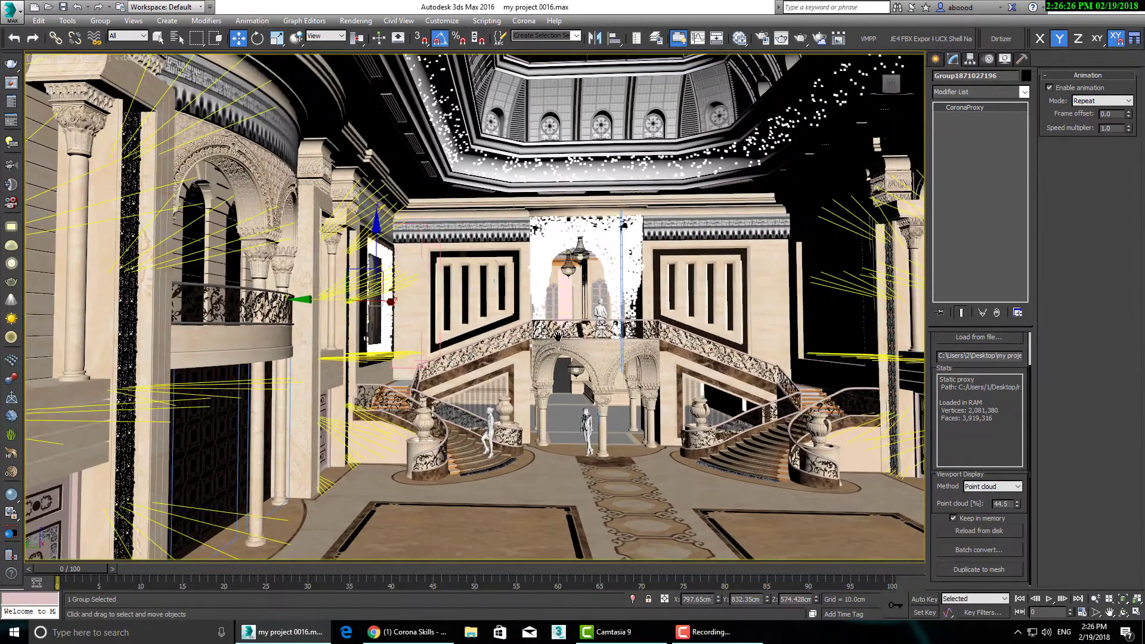
{"action": "mouse_move", "coordinate": [579, 312]}
{"action": "middle_mouse_down"}
{"action": "mouse_move", "coordinate": [546, 344]}
{"action": "mouse_move", "coordinate": [519, 91]}
{"action": "middle_mouse_up"}
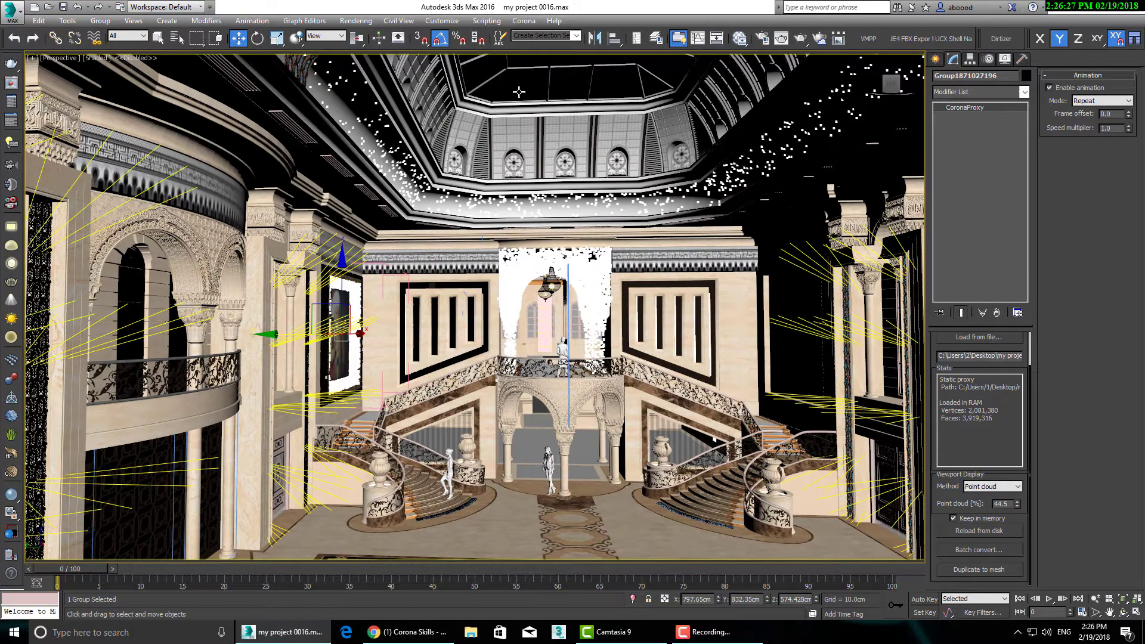
{"action": "right_click", "coordinate": [537, 202]}
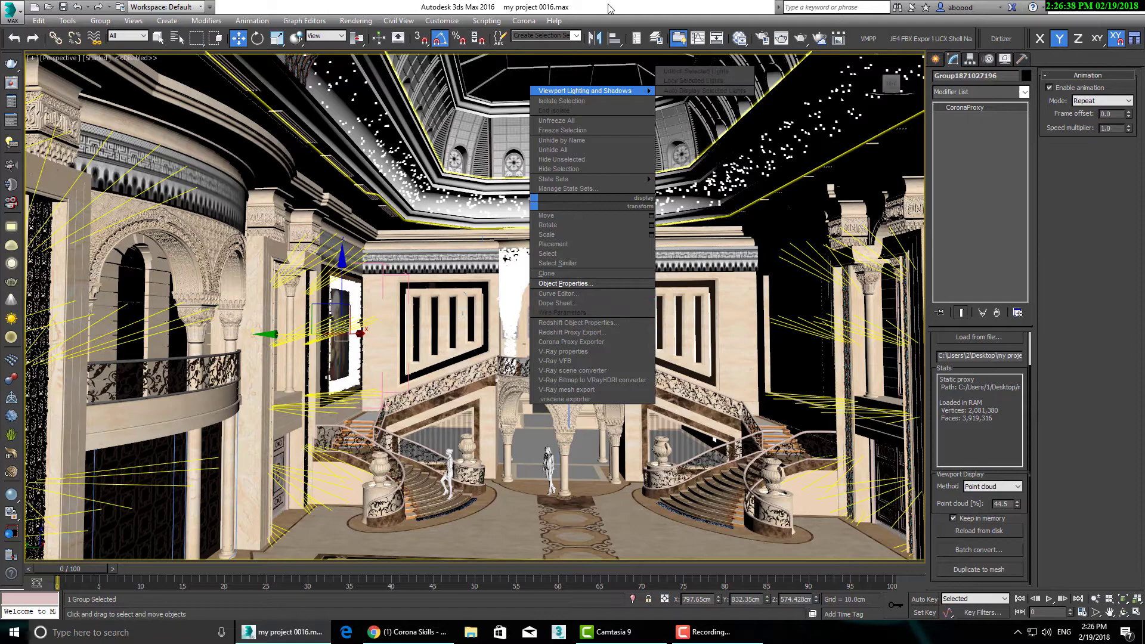
Open Customize User Interface from the Customize menu, on the Quads tab.
{"action": "left_click", "coordinate": [442, 20]}
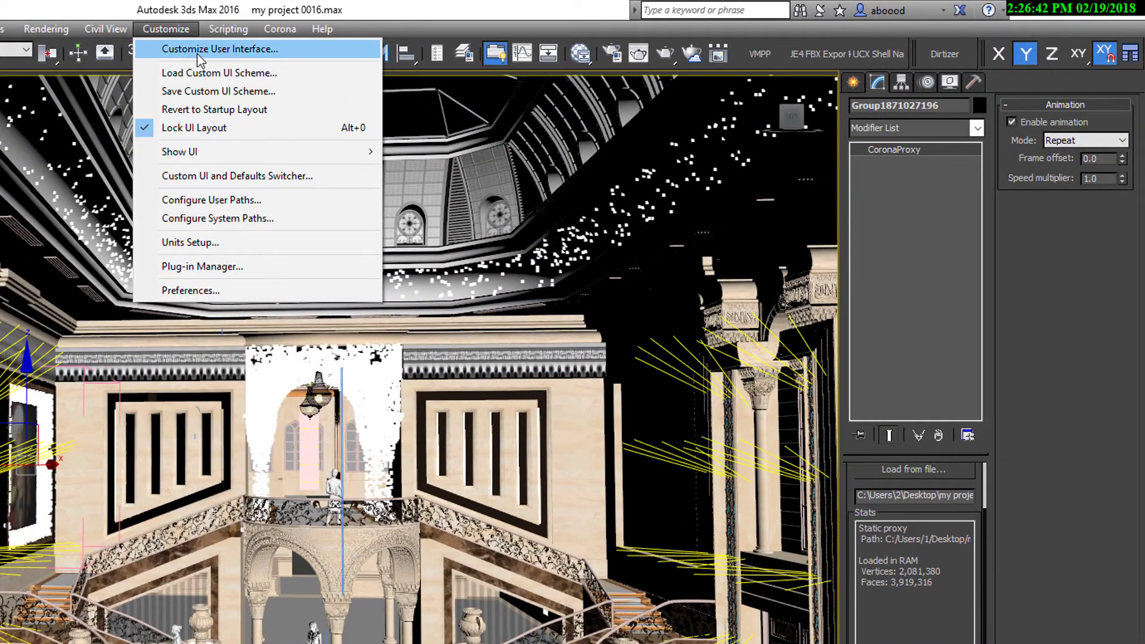
{"action": "left_click", "coordinate": [197, 52]}
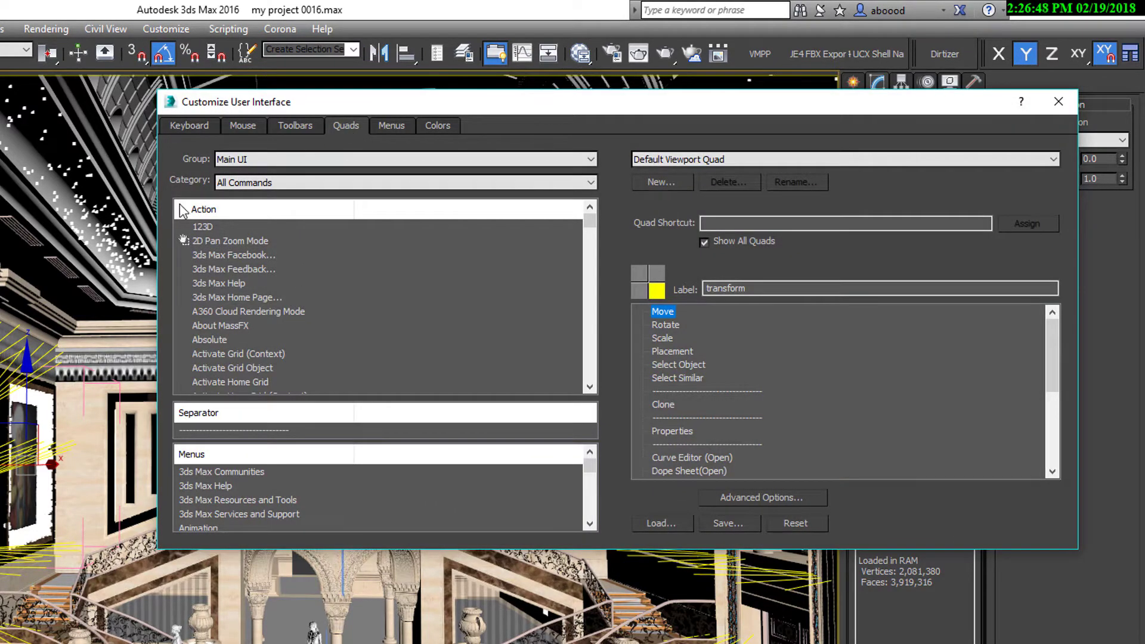
Filter commands to the Corona Renderer category and add Corona Proxy Exporter to the quad menu.
{"action": "right_click", "coordinate": [29, 262]}
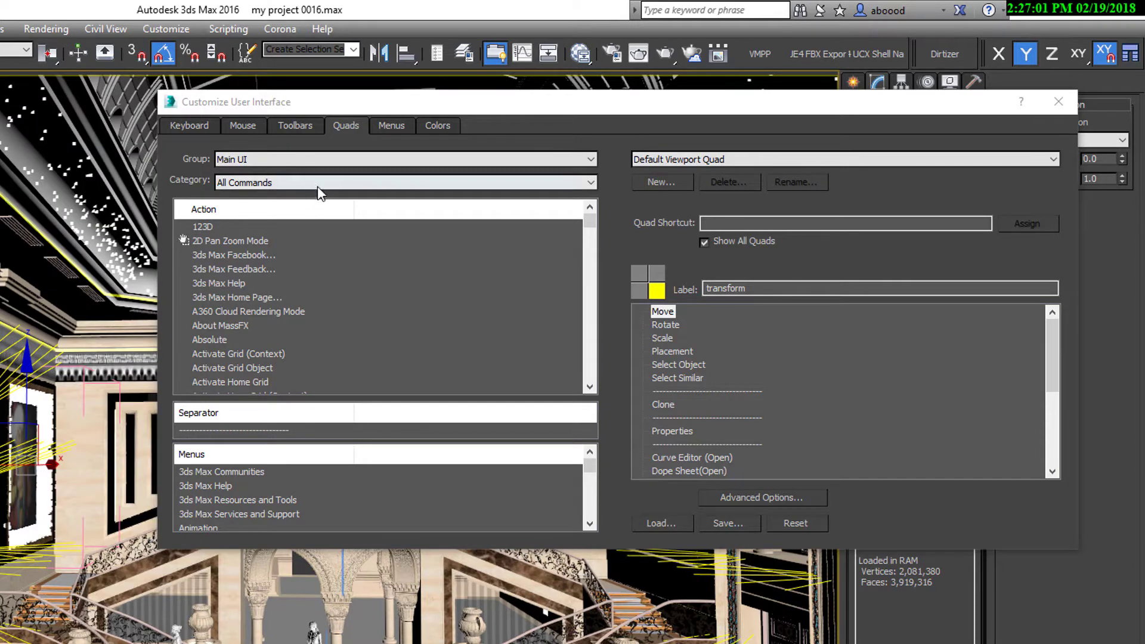
{"action": "left_click", "coordinate": [323, 184]}
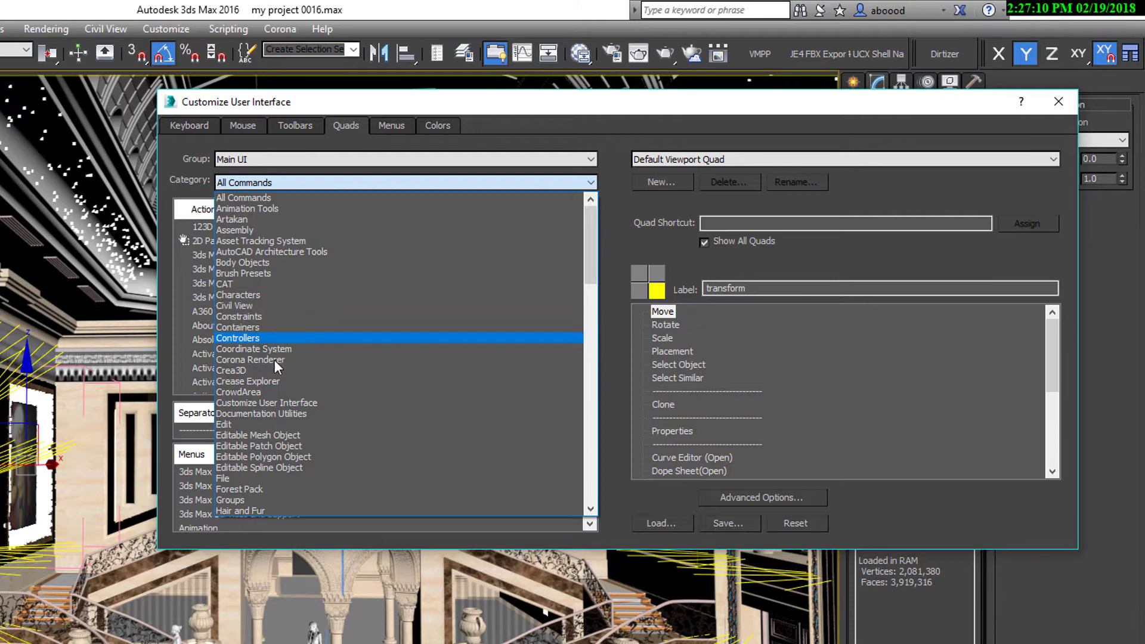
{"action": "left_click", "coordinate": [276, 361]}
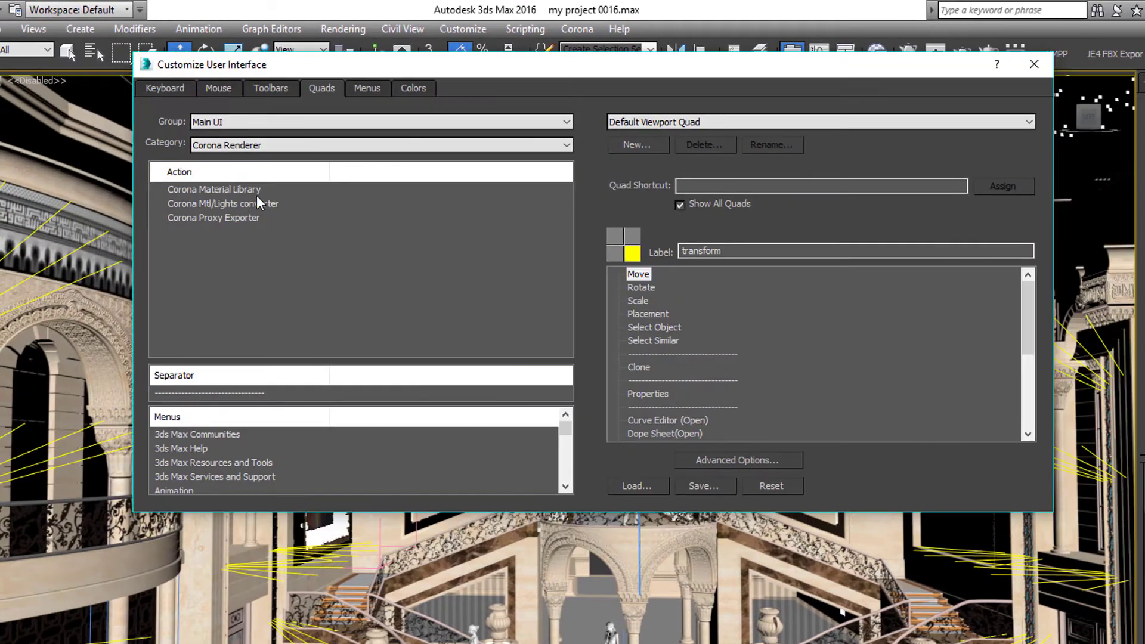
{"action": "mouse_move", "coordinate": [207, 216]}
{"action": "left_mouse_down"}
{"action": "mouse_move", "coordinate": [487, 304]}
{"action": "mouse_move", "coordinate": [655, 405]}
{"action": "left_mouse_up"}
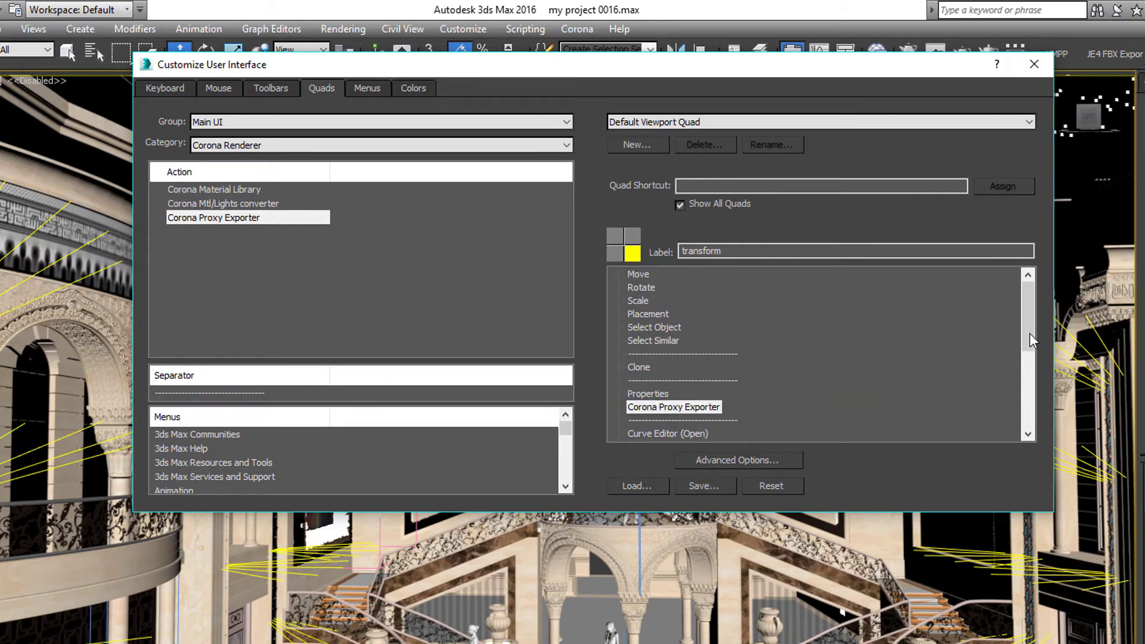
{"action": "left_click_drag", "start_coordinate": [1030, 341], "coordinate": [1029, 402]}
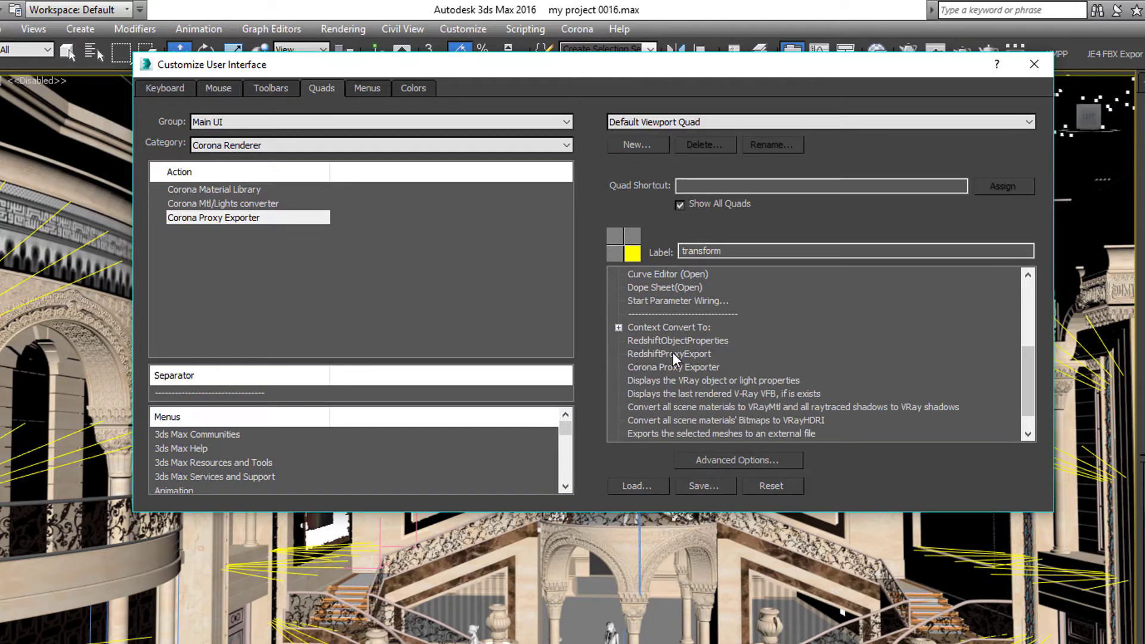
Delete the duplicate entry, place Corona Proxy Exporter above RedshiftProxyExport, and add Corona Material Library below it.
{"action": "left_click", "coordinate": [676, 368]}
{"action": "scroll", "coordinate": [687, 370], "scroll_direction": "up", "scroll_amount": 1}
{"action": "right_click", "coordinate": [683, 404]}
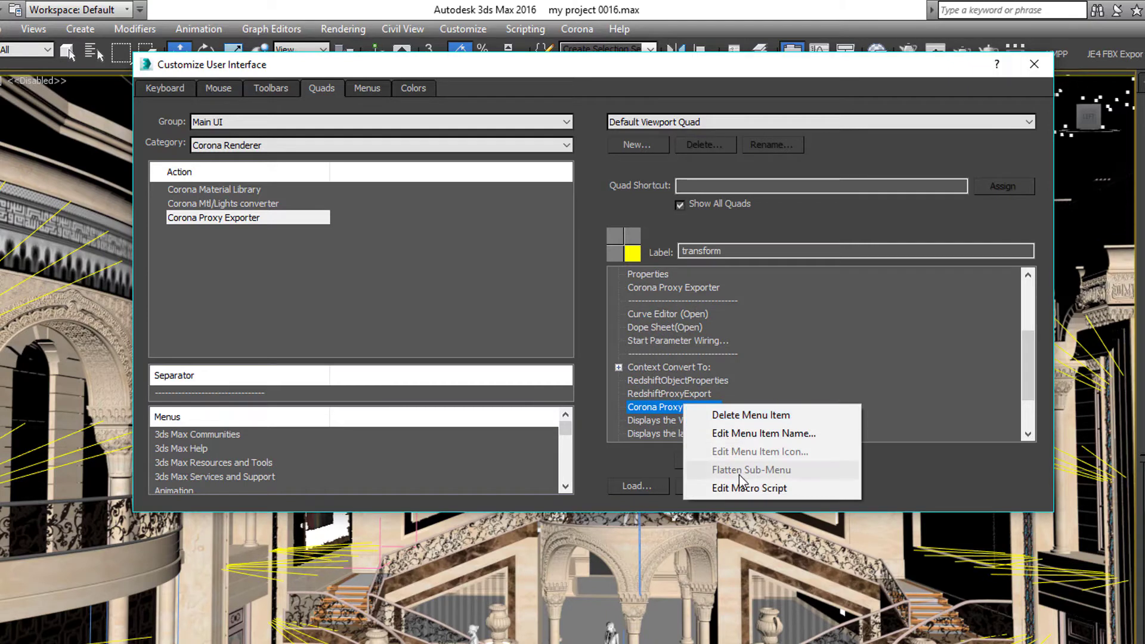
{"action": "left_click", "coordinate": [727, 414]}
{"action": "scroll", "coordinate": [669, 304], "scroll_direction": "up", "scroll_amount": 1}
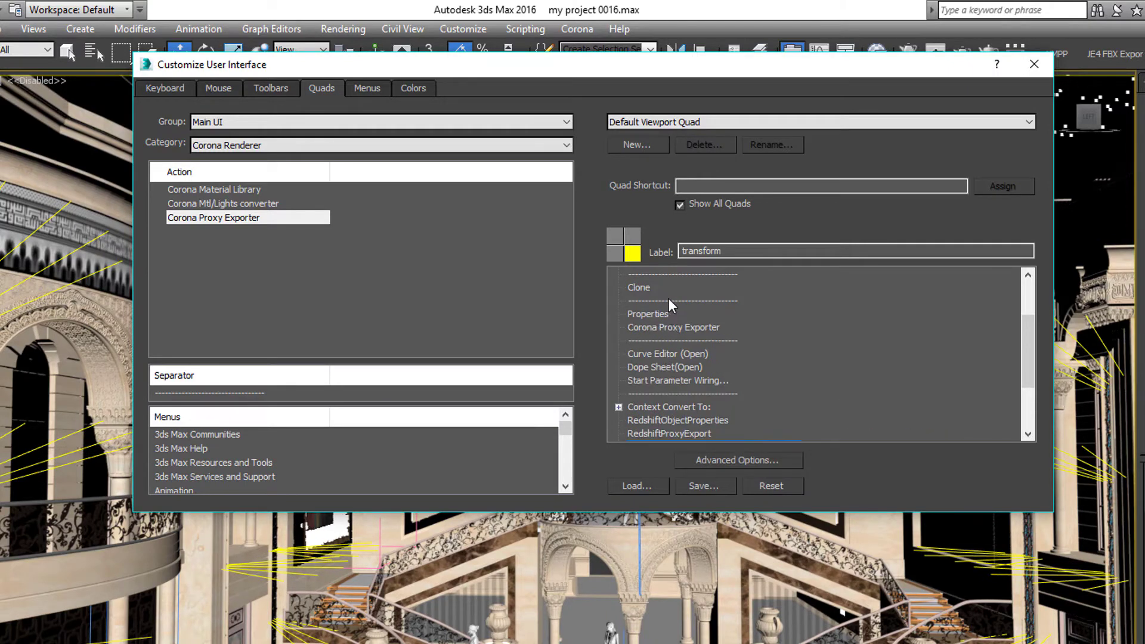
{"action": "scroll", "coordinate": [671, 334], "scroll_direction": "down", "scroll_amount": 1}
{"action": "left_click_drag", "start_coordinate": [680, 287], "coordinate": [672, 394]}
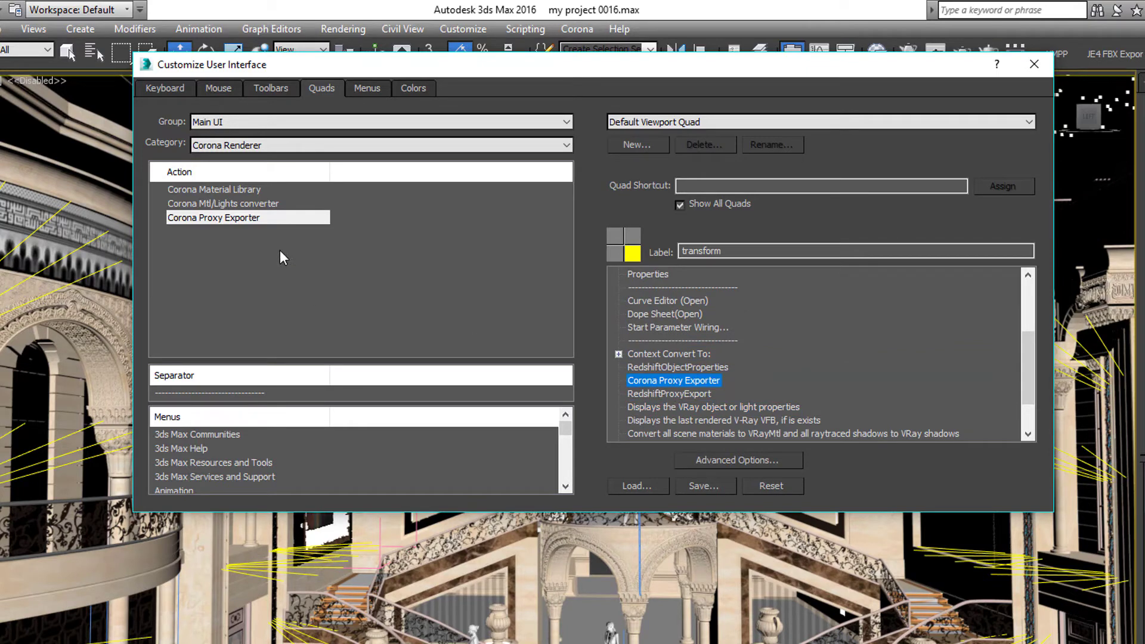
{"action": "left_click", "coordinate": [215, 191]}
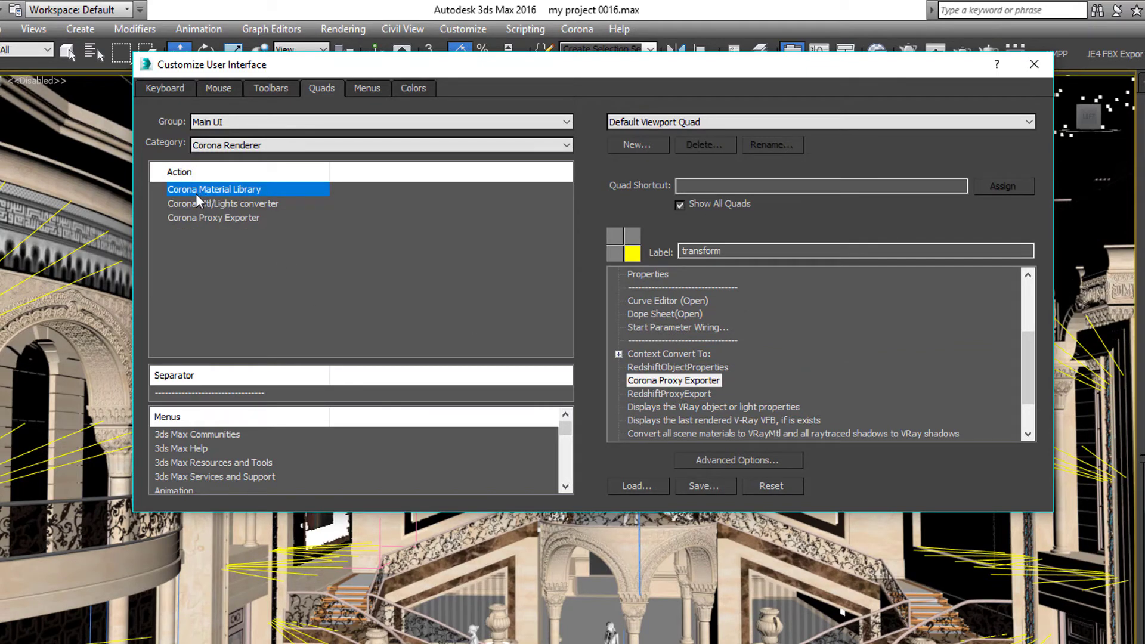
{"action": "left_click_drag", "start_coordinate": [195, 193], "coordinate": [652, 391]}
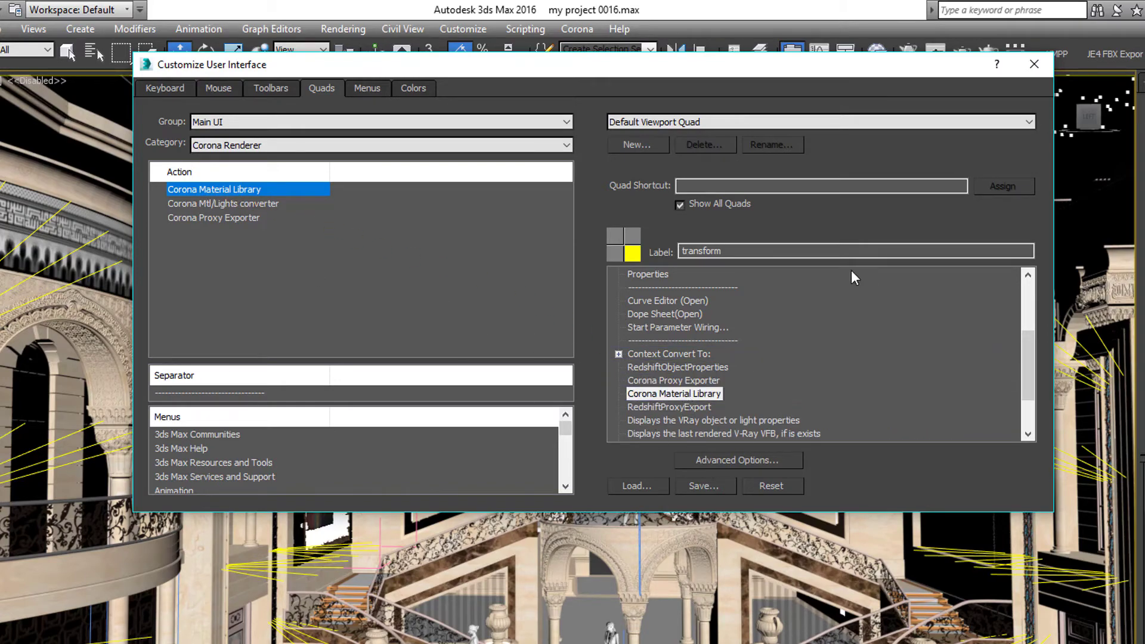
{"action": "left_click", "coordinate": [1033, 67]}
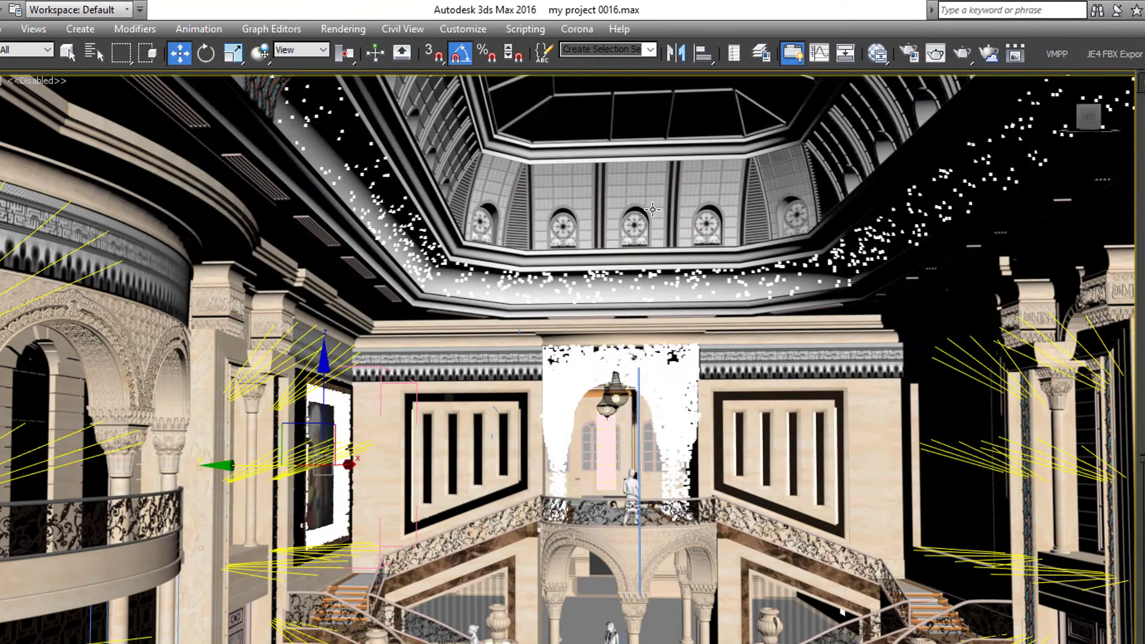
{"action": "right_click", "coordinate": [498, 229]}
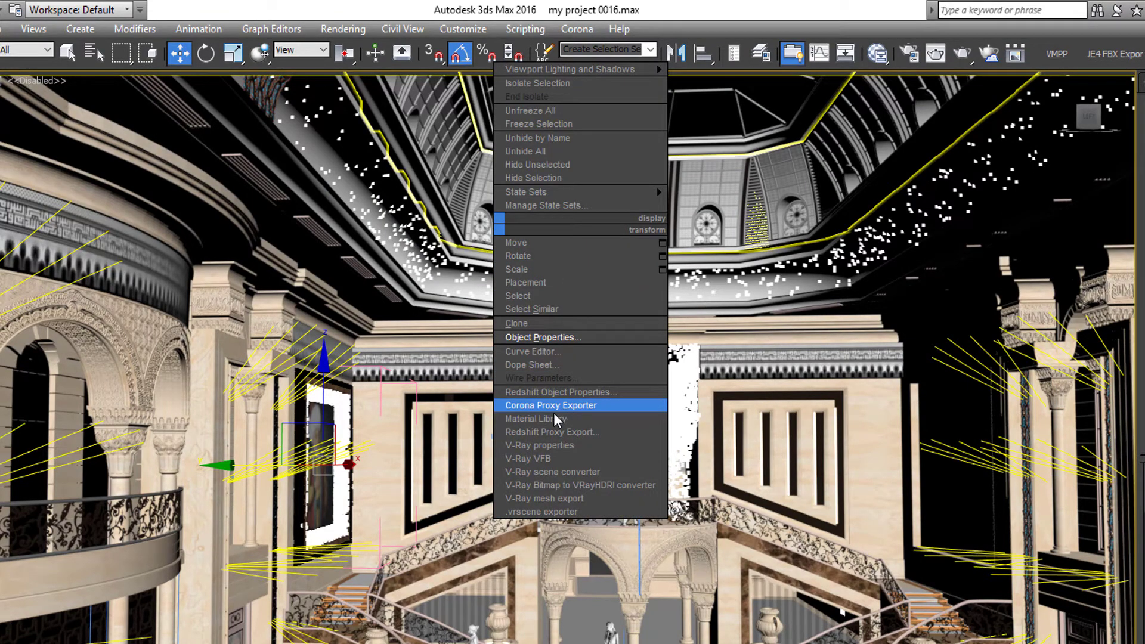
{"action": "left_click", "coordinate": [532, 420]}
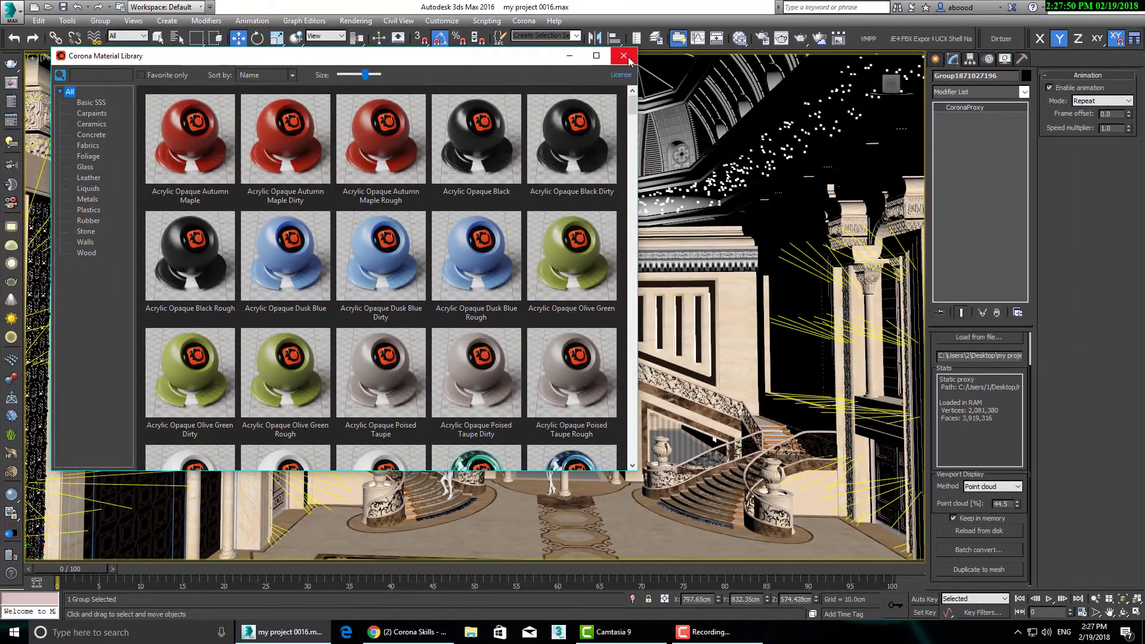
{"action": "left_click", "coordinate": [626, 57]}
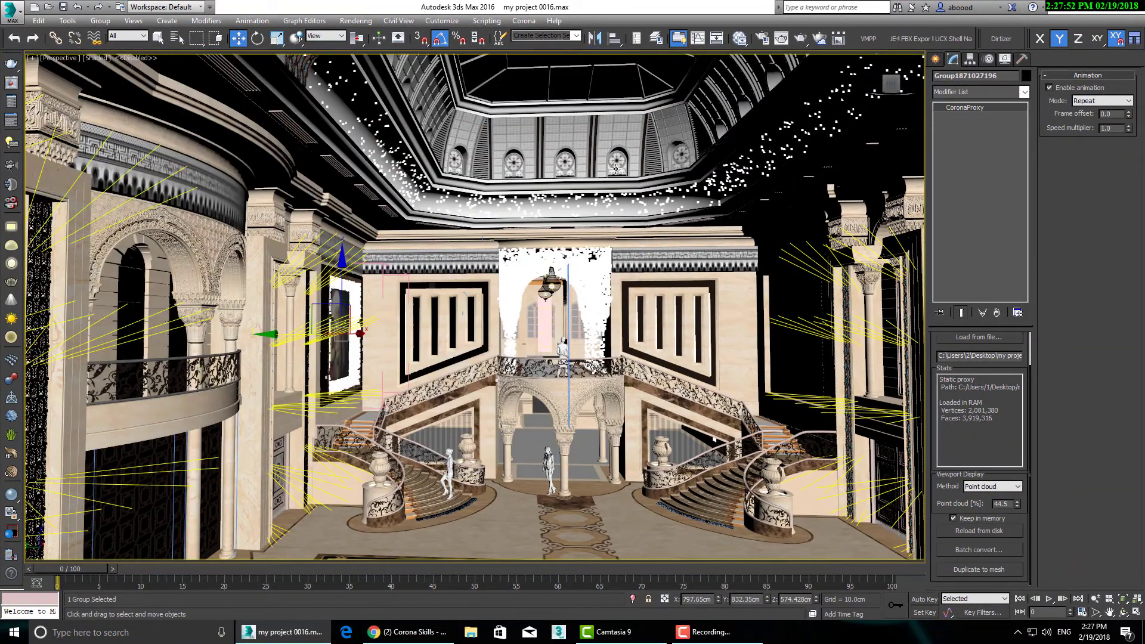
{"action": "left_click", "coordinate": [486, 23]}
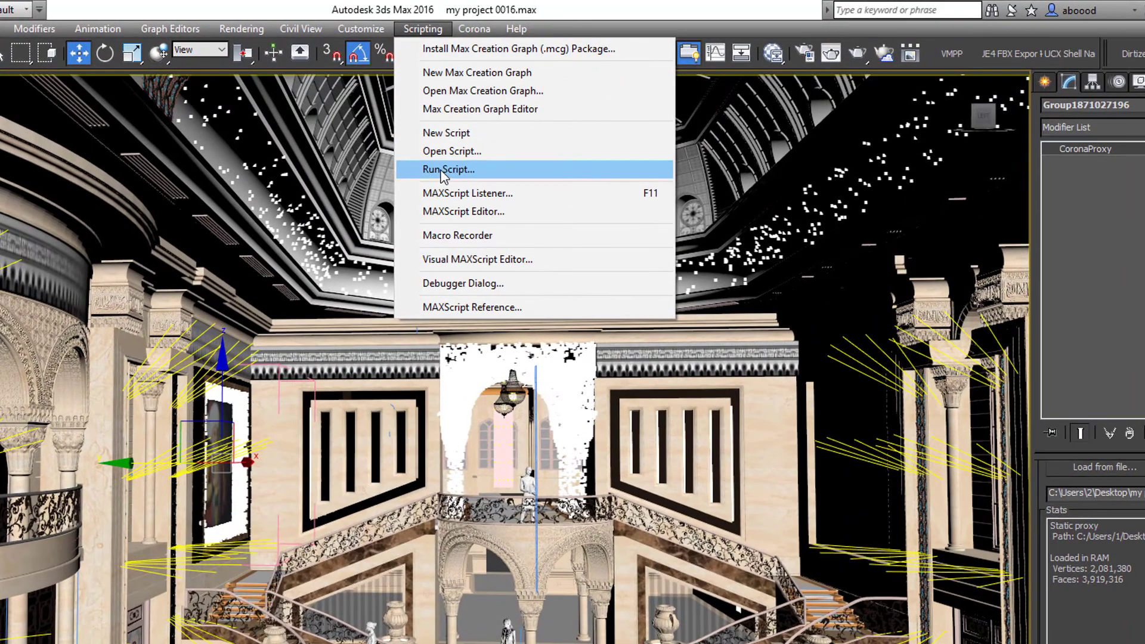
{"action": "left_click", "coordinate": [441, 169]}
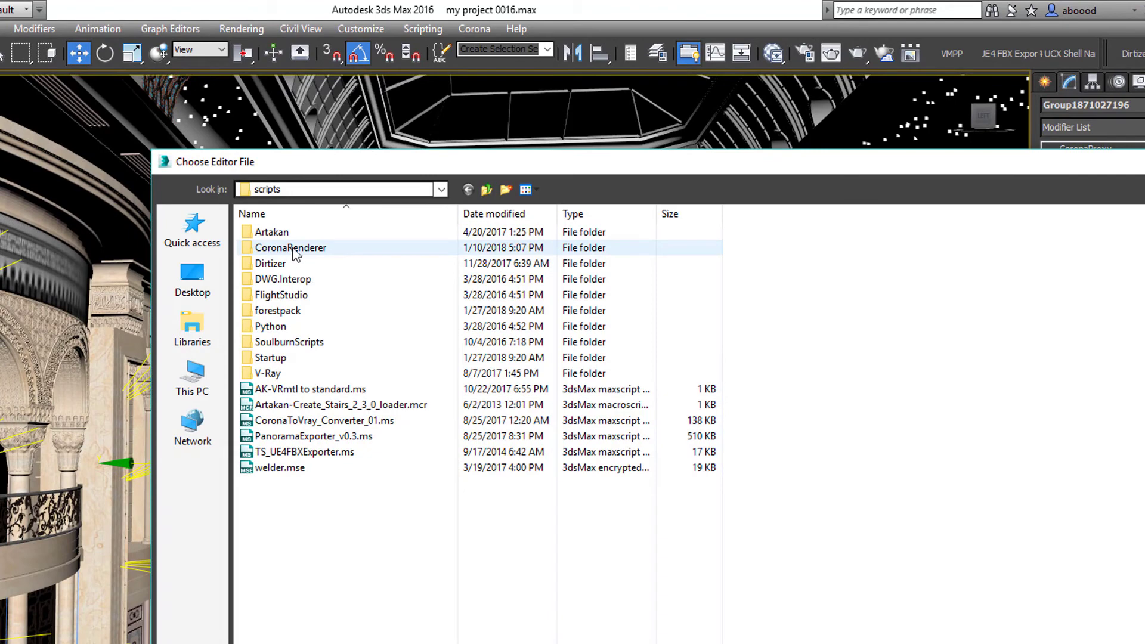
{"action": "double_click", "coordinate": [293, 253]}
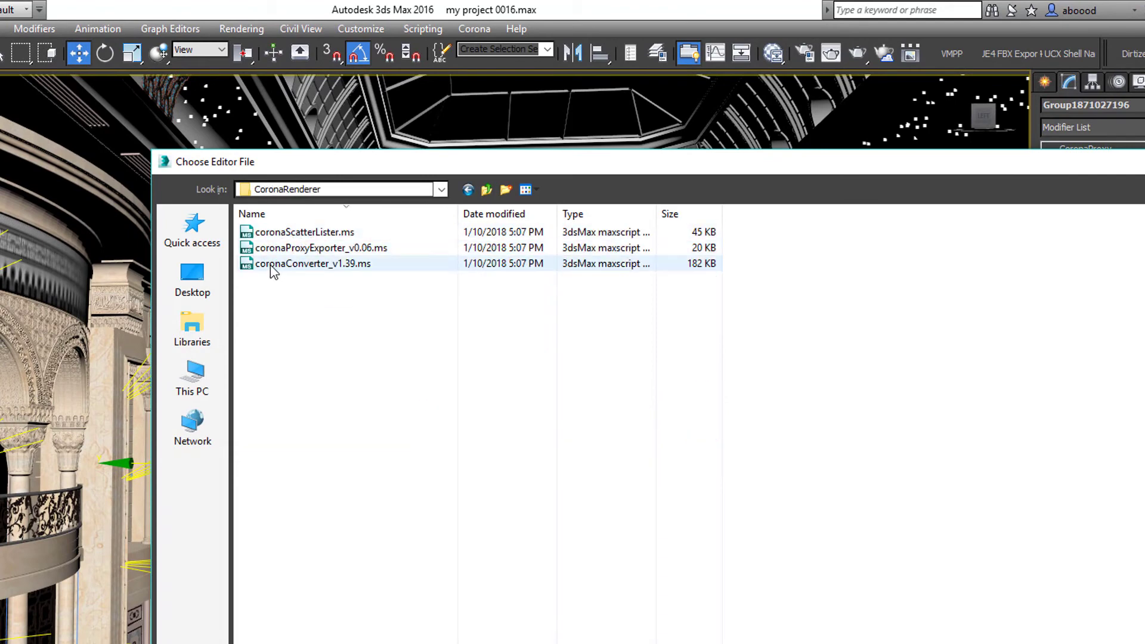
{"action": "left_click", "coordinate": [284, 251]}
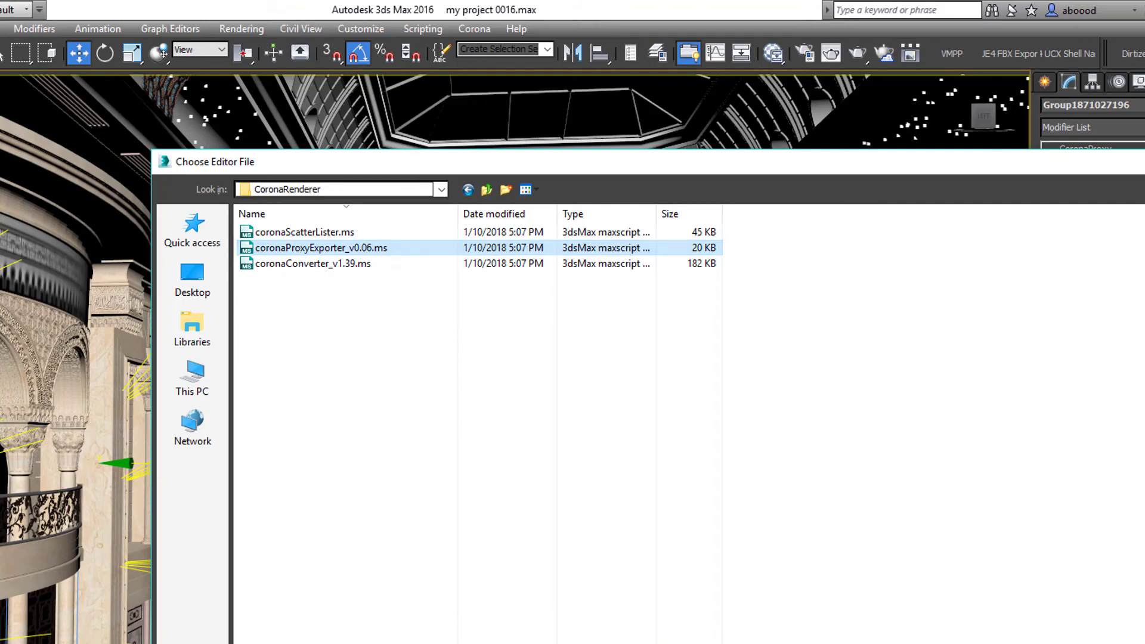
{"action": "key", "text": "Return"}
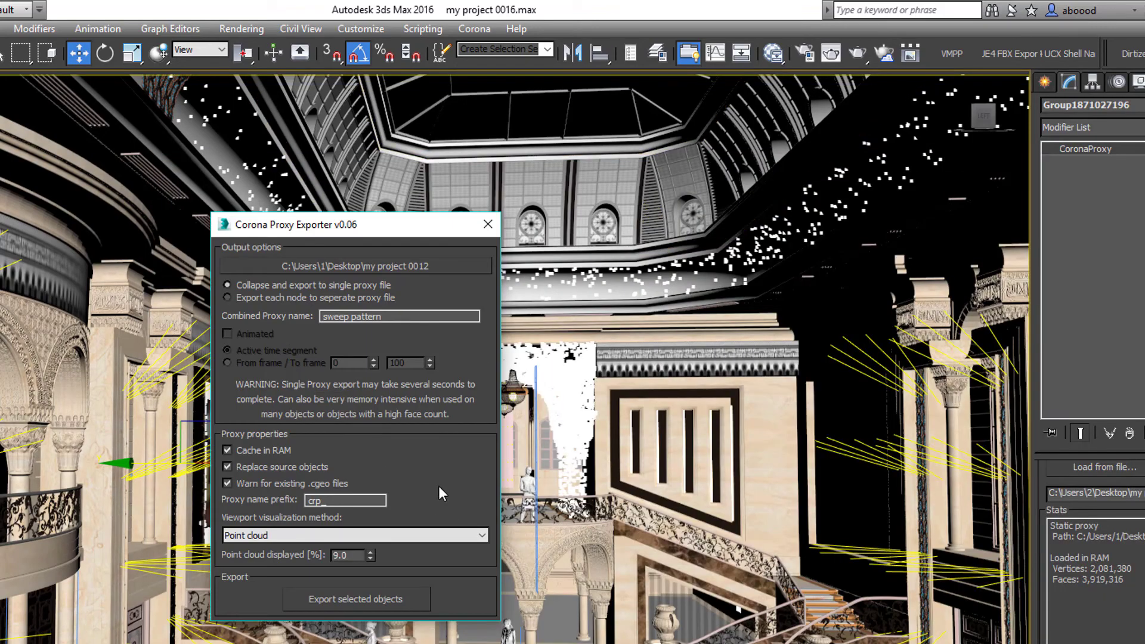
{"action": "left_click", "coordinate": [488, 227]}
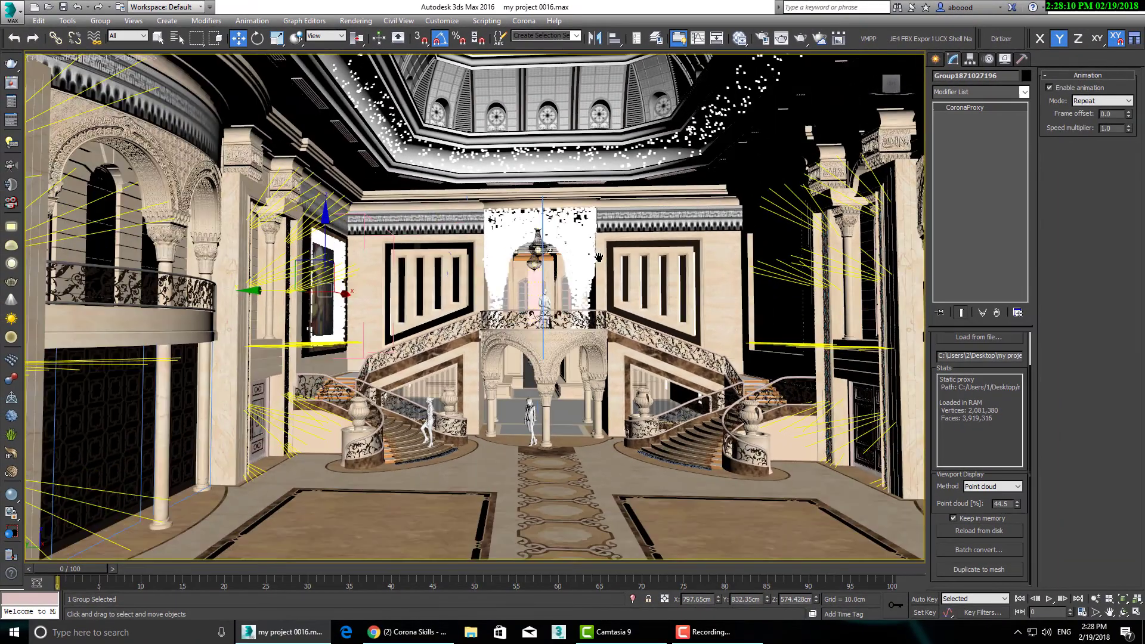
{"action": "scroll", "coordinate": [597, 258], "scroll_direction": "up", "scroll_amount": 3}
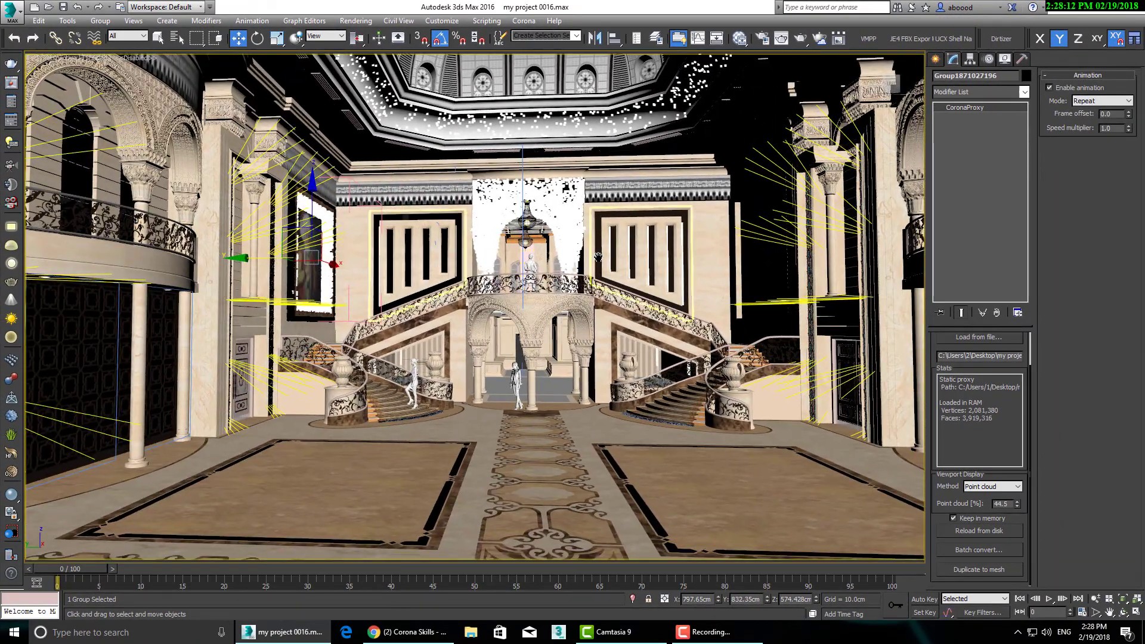